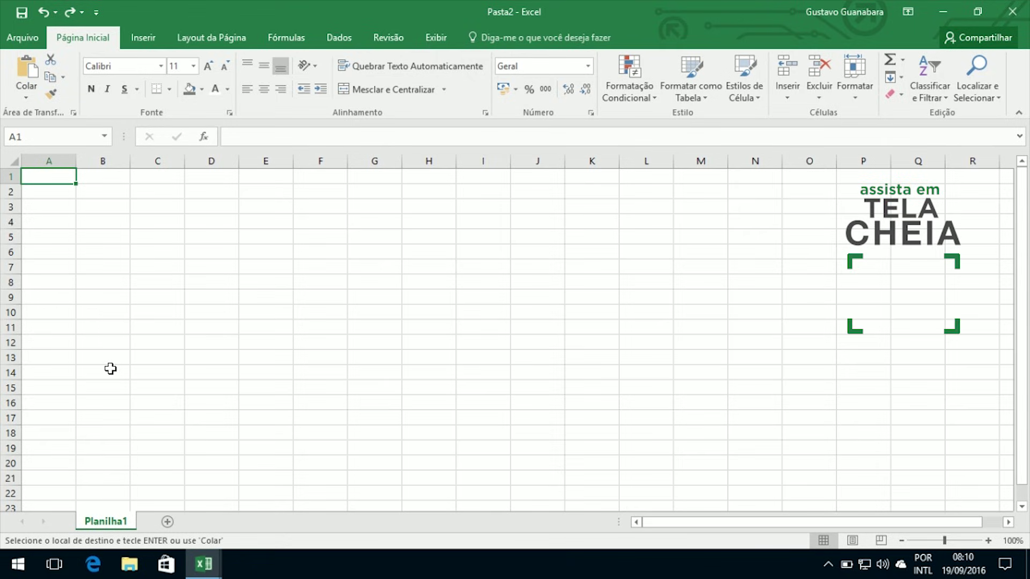
Step: Enter the column headers Municípios in cell A1 and População in cell B1
{"action": "type", "text": "Muni"}
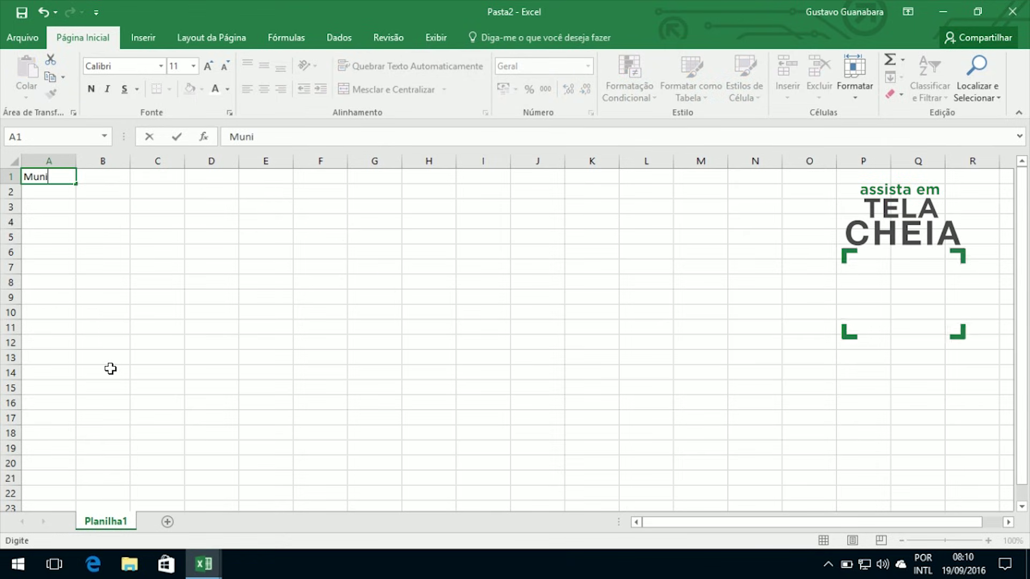
{"action": "type", "text": "cípios"}
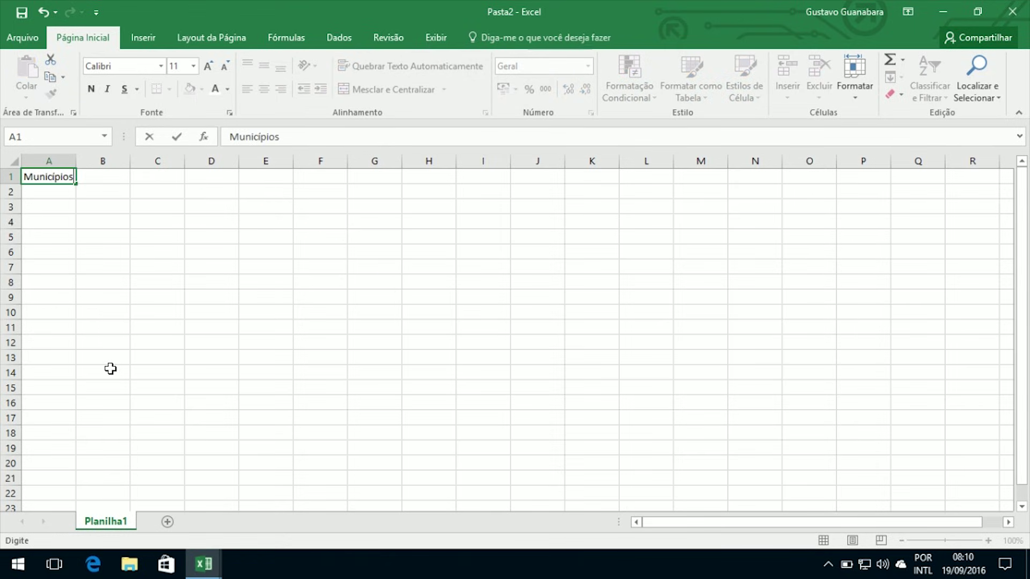
{"action": "key", "text": "Tab"}
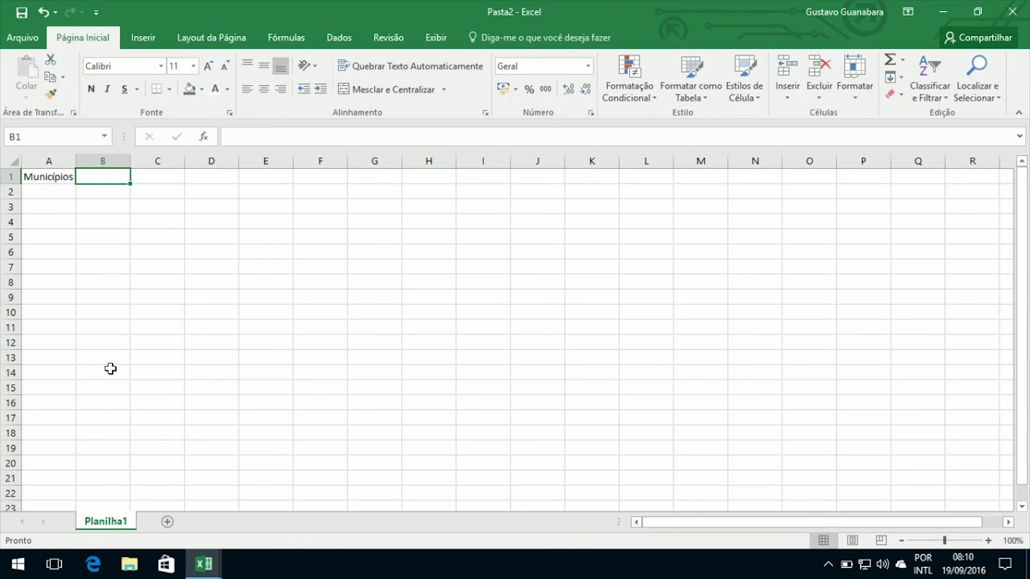
{"action": "type", "text": "População"}
{"action": "key", "text": "Return"}
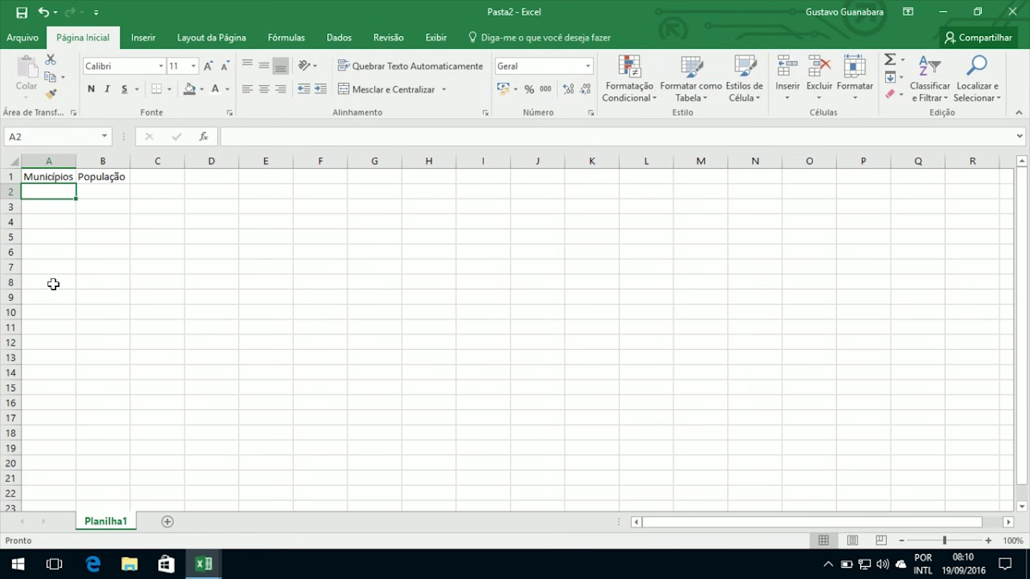
Step: Fill the first data row with São Paulo in A2 and its population 12038175 in B2
{"action": "type", "text": "S"}
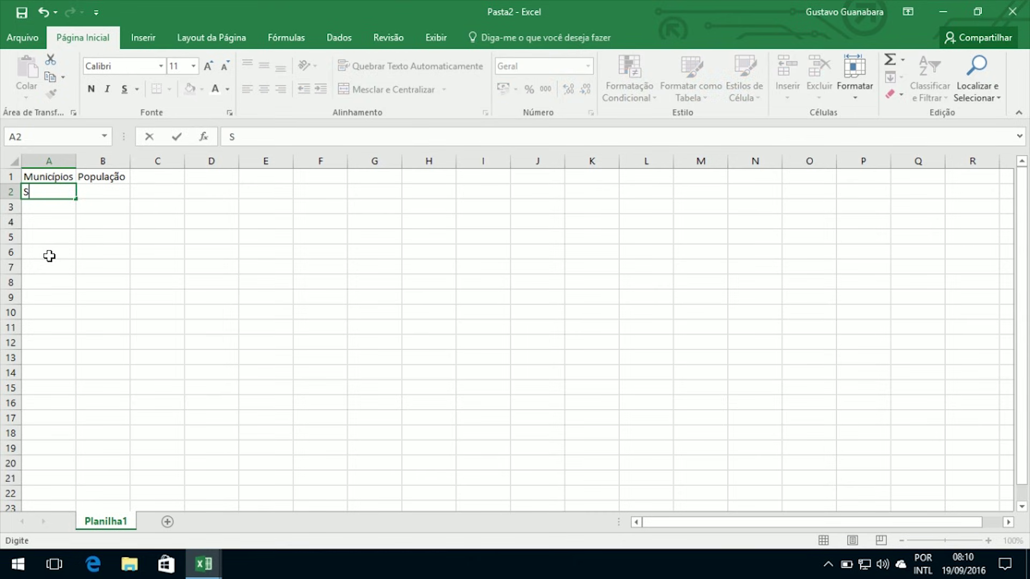
{"action": "type", "text": "ão Paulo"}
{"action": "key", "text": "Tab"}
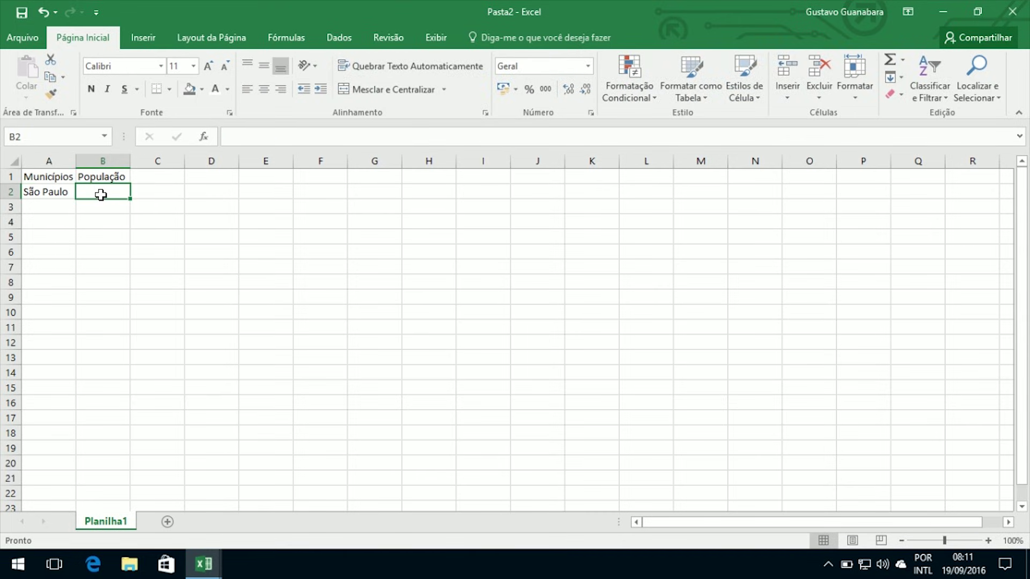
{"action": "type", "text": "12038175"}
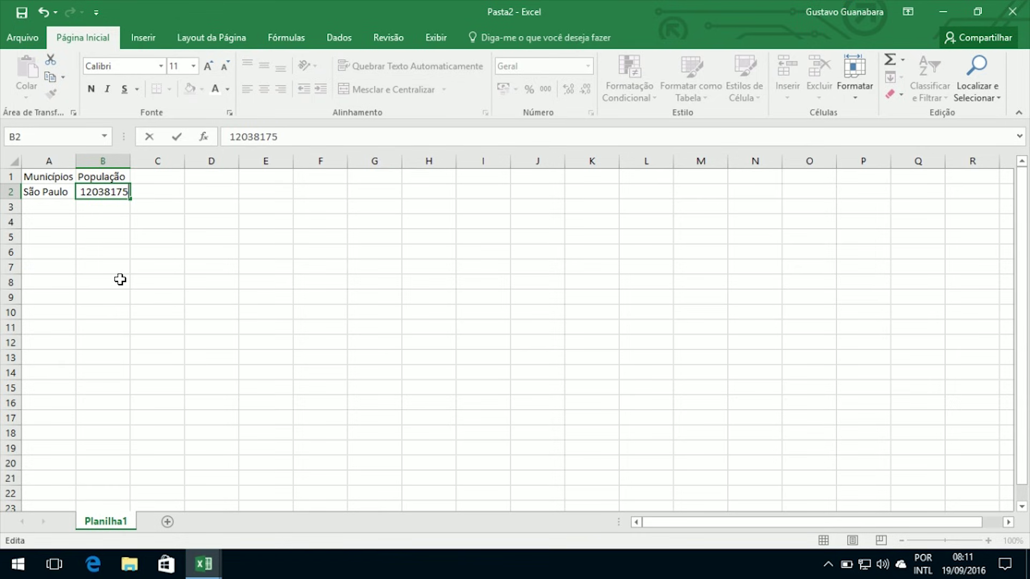
{"action": "key", "text": "Return"}
{"action": "key", "text": "Up"}
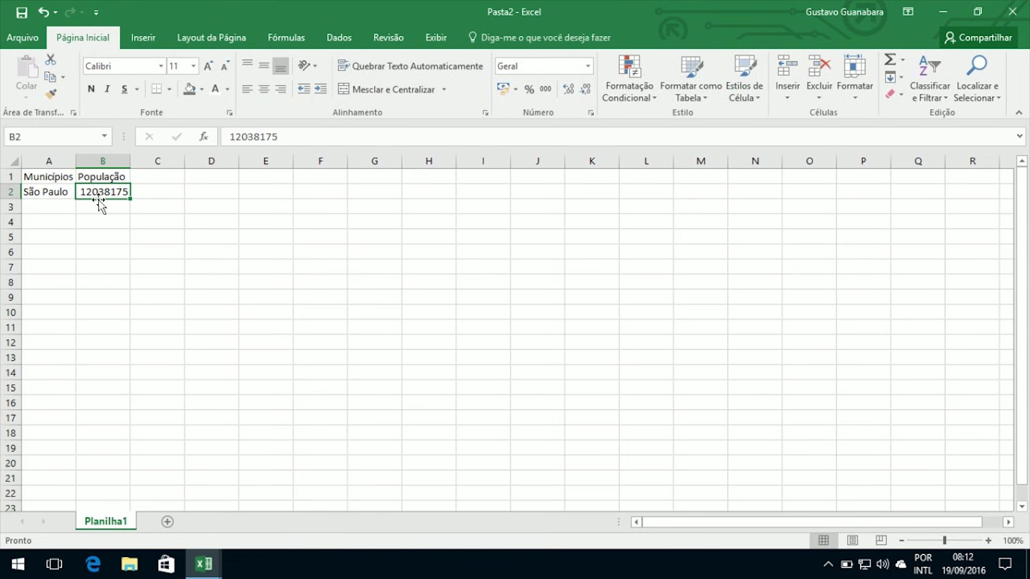
Step: Examine the number formats available for the population value in B2, including the full cell formatting categories, without applying any
{"action": "left_click", "coordinate": [54, 196]}
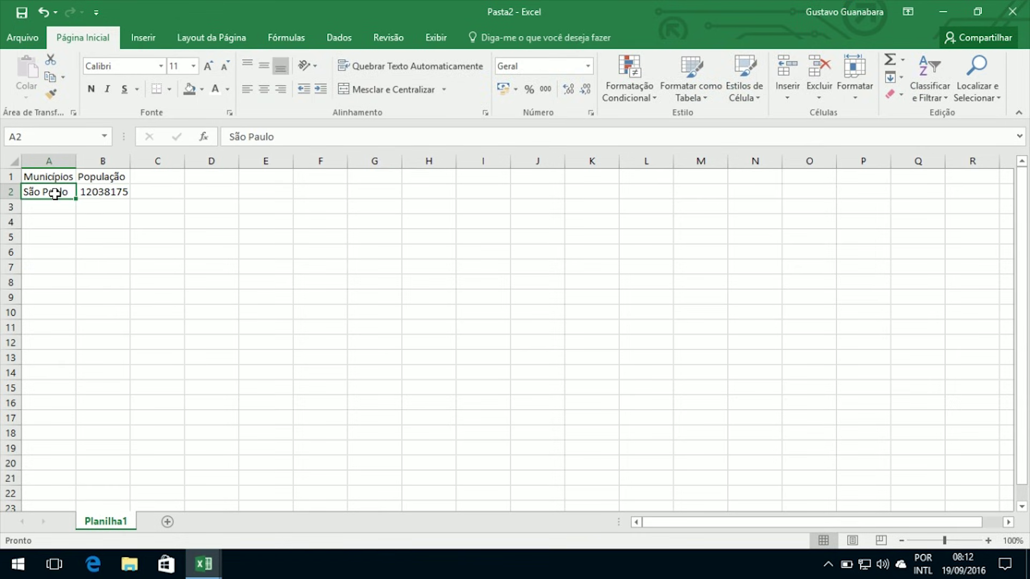
{"action": "left_click", "coordinate": [97, 200]}
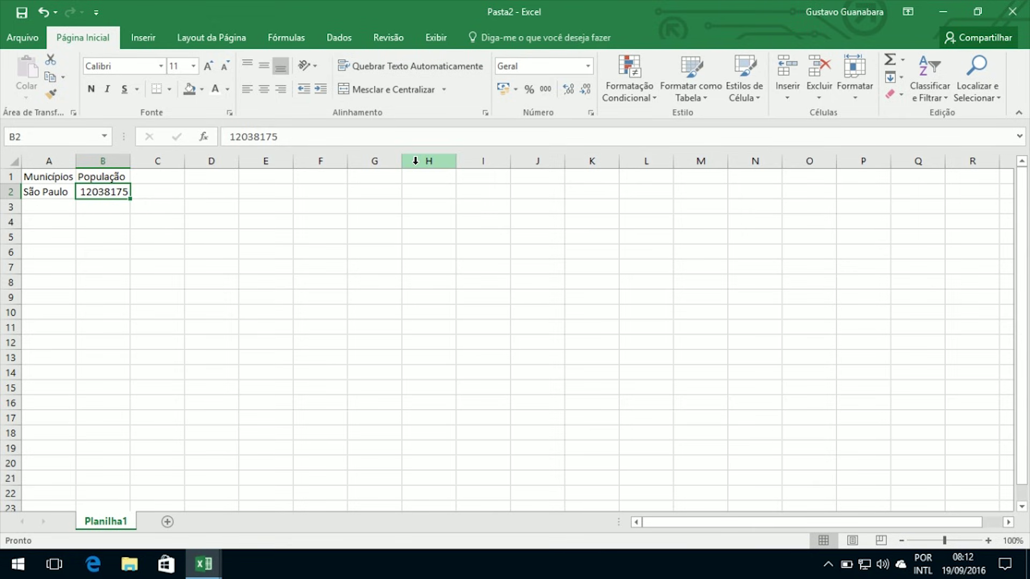
{"action": "left_click", "coordinate": [588, 65]}
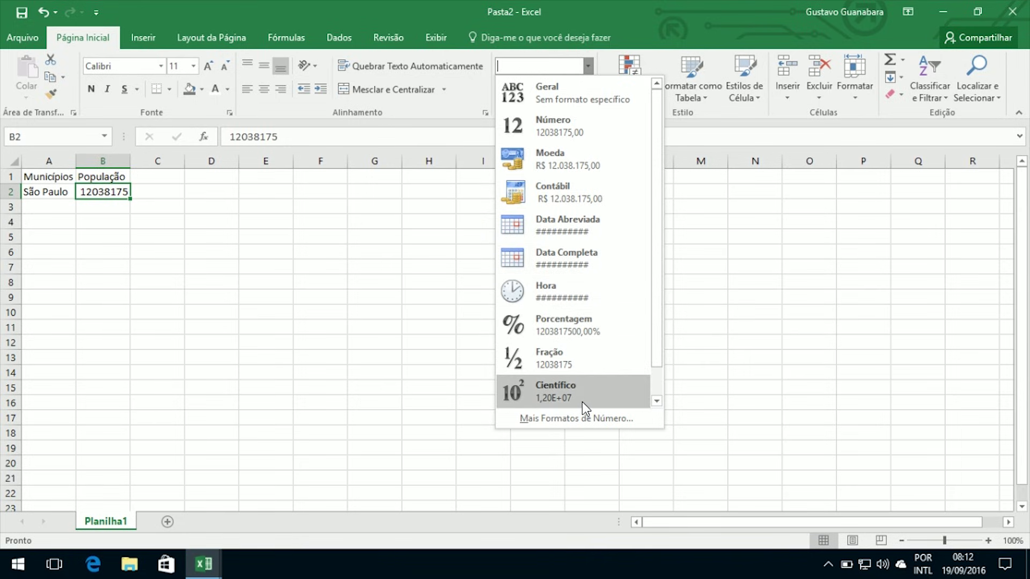
{"action": "scroll", "coordinate": [567, 360], "scroll_direction": "down", "scroll_amount": 1}
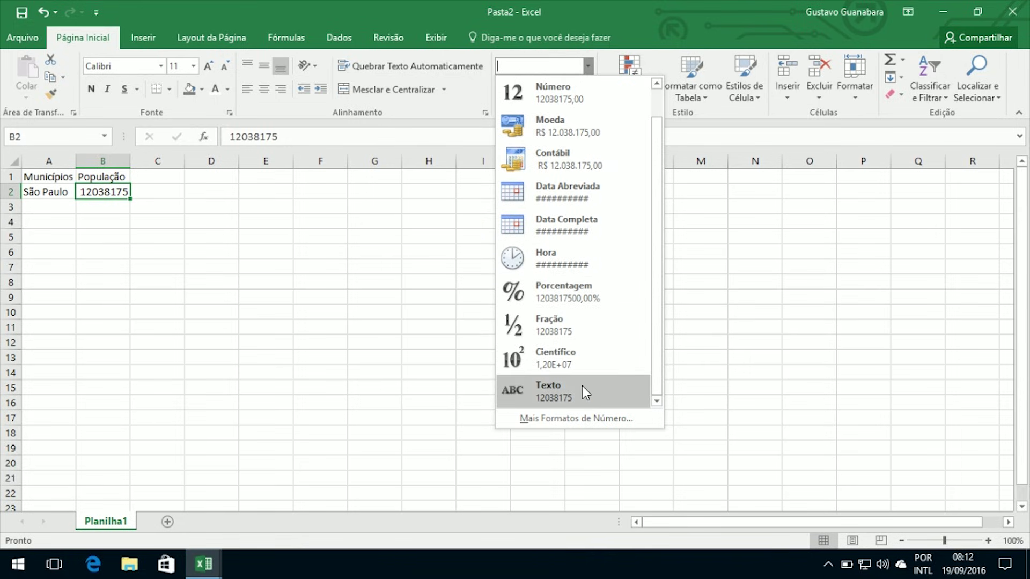
{"action": "scroll", "coordinate": [555, 193], "scroll_direction": "up", "scroll_amount": 1}
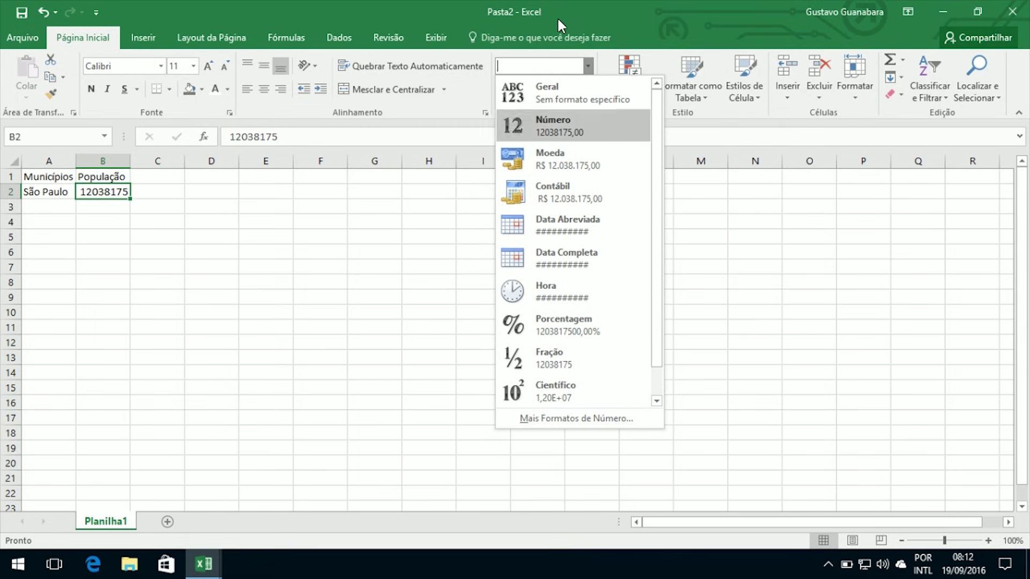
{"action": "left_click", "coordinate": [558, 426]}
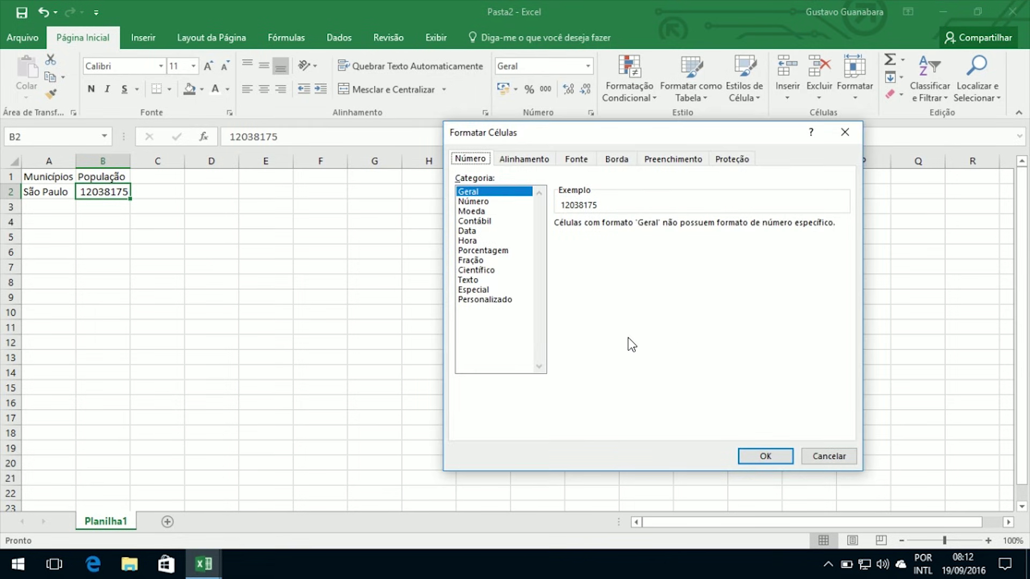
{"action": "left_click", "coordinate": [830, 461]}
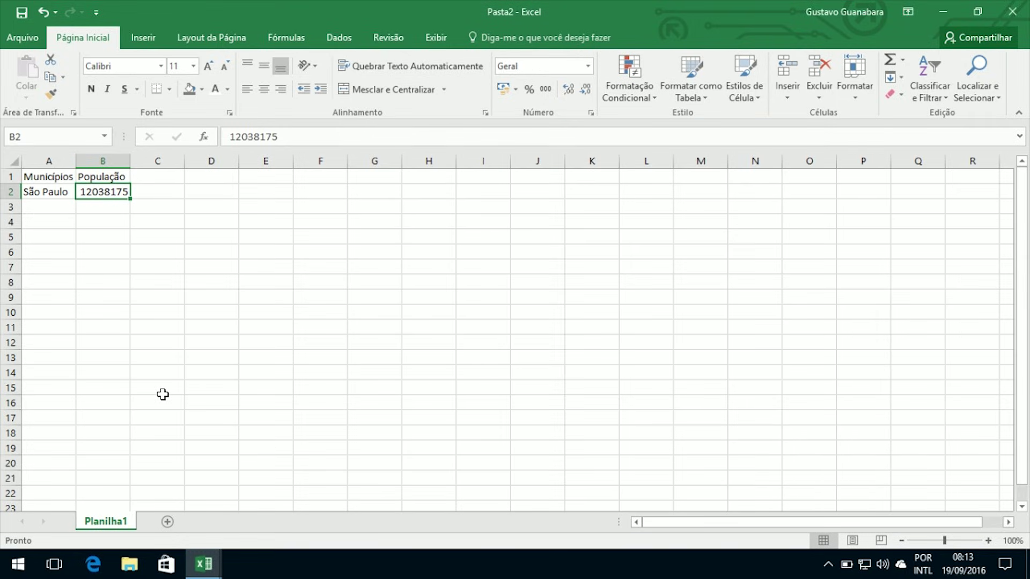
{"action": "key", "text": "ctrl+1"}
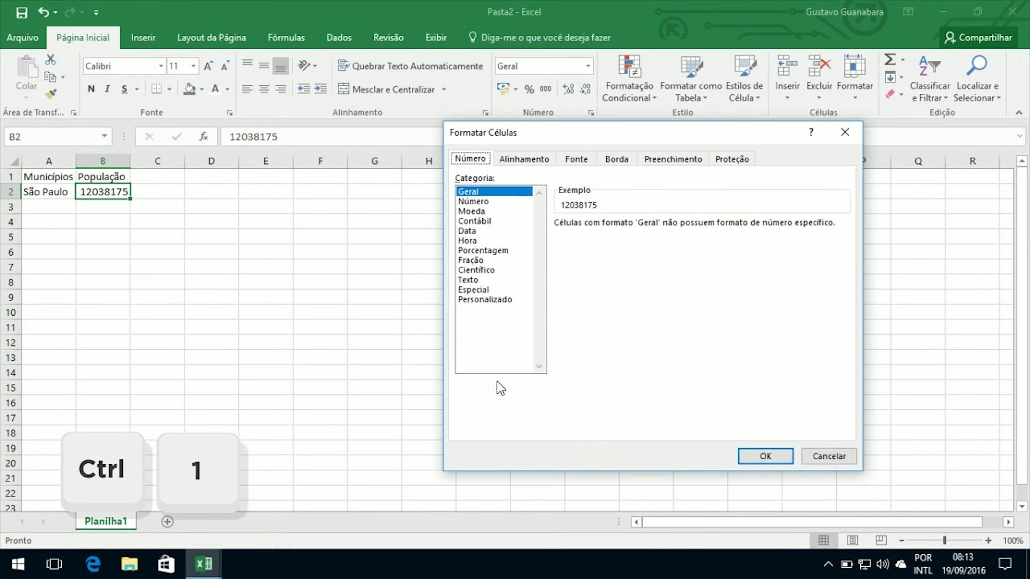
{"action": "left_click", "coordinate": [812, 460]}
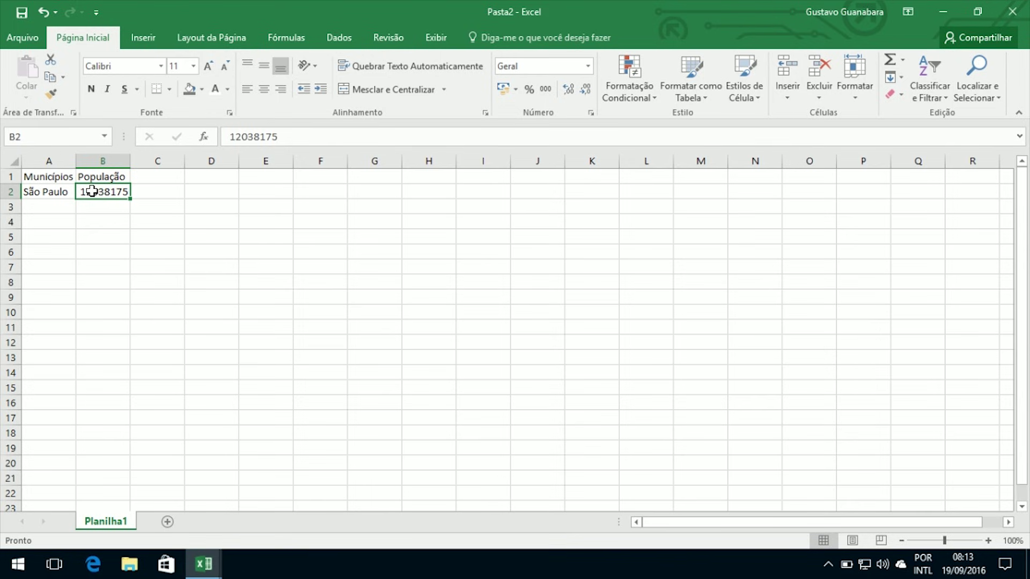
Step: Format the population value in B2 with the Número category and two decimal places
{"action": "key", "text": "ctrl+1"}
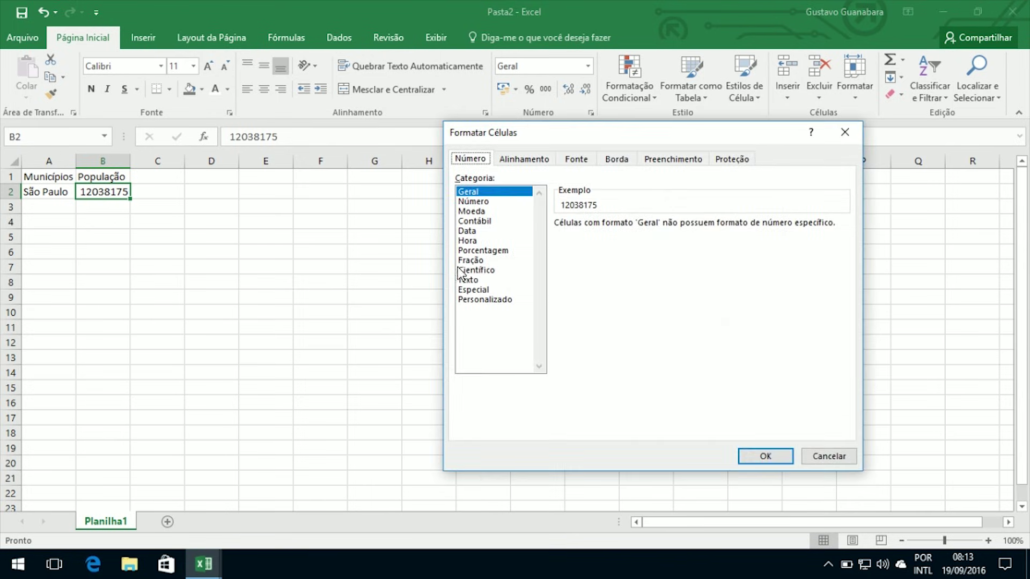
{"action": "left_click", "coordinate": [473, 202]}
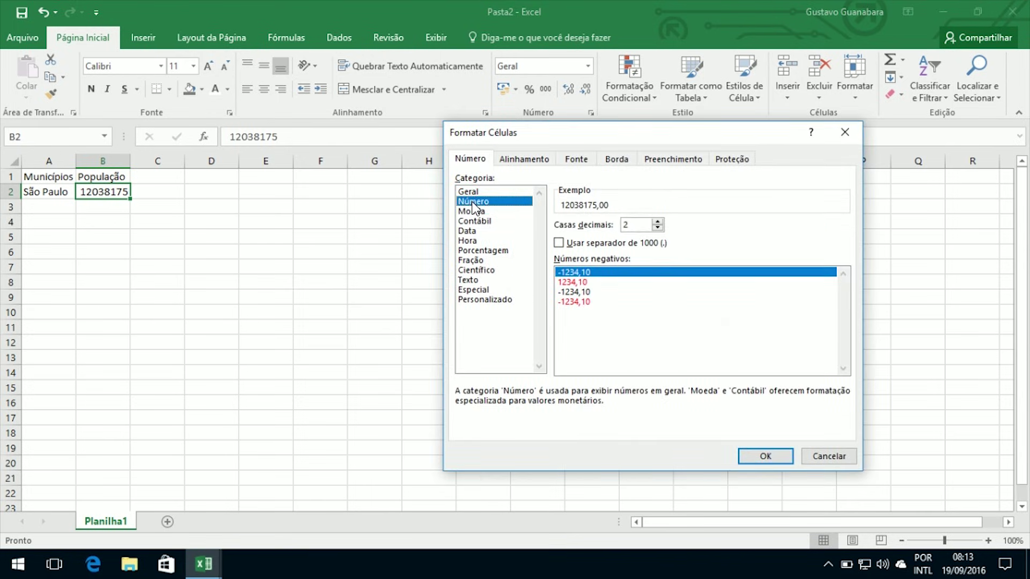
{"action": "left_click", "coordinate": [657, 227]}
{"action": "left_click", "coordinate": [658, 227]}
{"action": "left_click", "coordinate": [658, 222]}
{"action": "left_click", "coordinate": [658, 222]}
{"action": "left_click", "coordinate": [757, 453]}
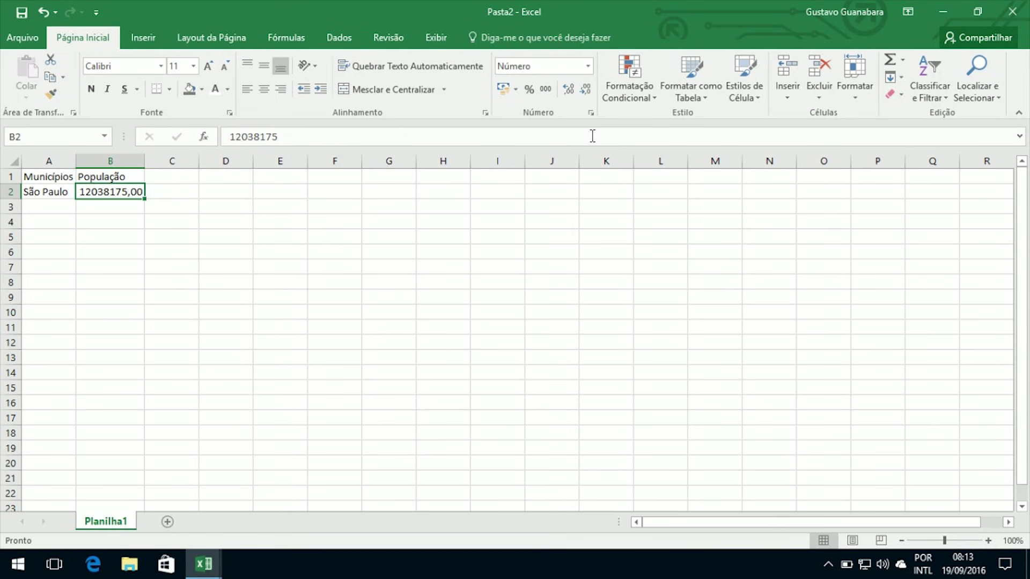
Step: Set the number format of B2 to zero decimal places and enable the thousands separator
{"action": "left_click", "coordinate": [591, 113]}
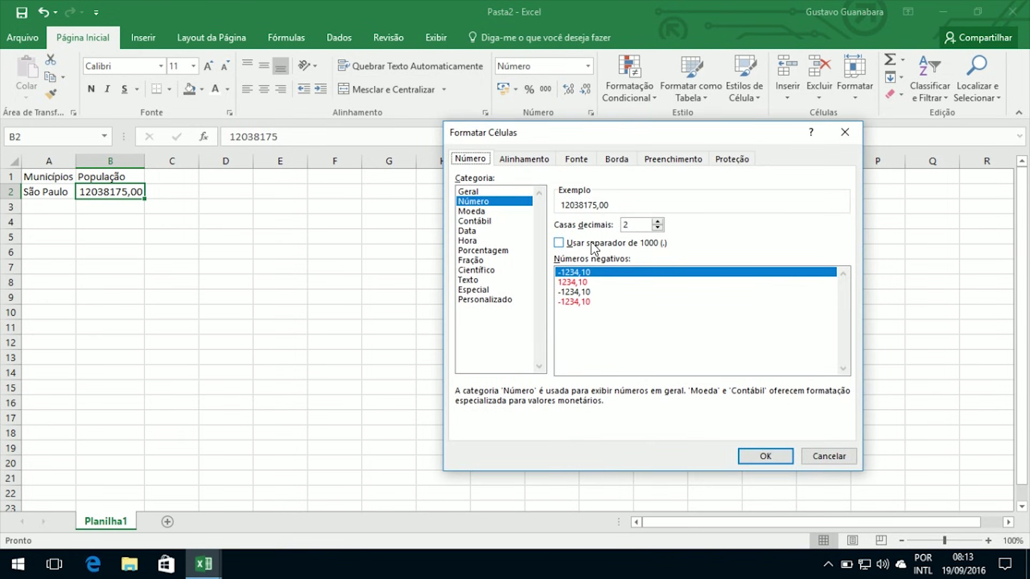
{"action": "left_click", "coordinate": [657, 227]}
{"action": "left_click", "coordinate": [657, 228]}
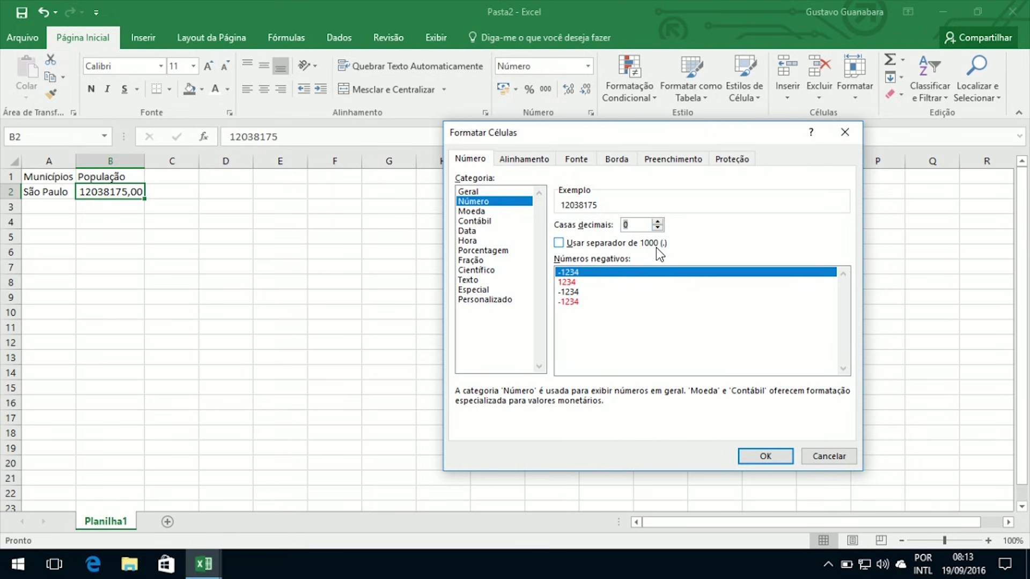
{"action": "left_click", "coordinate": [558, 244]}
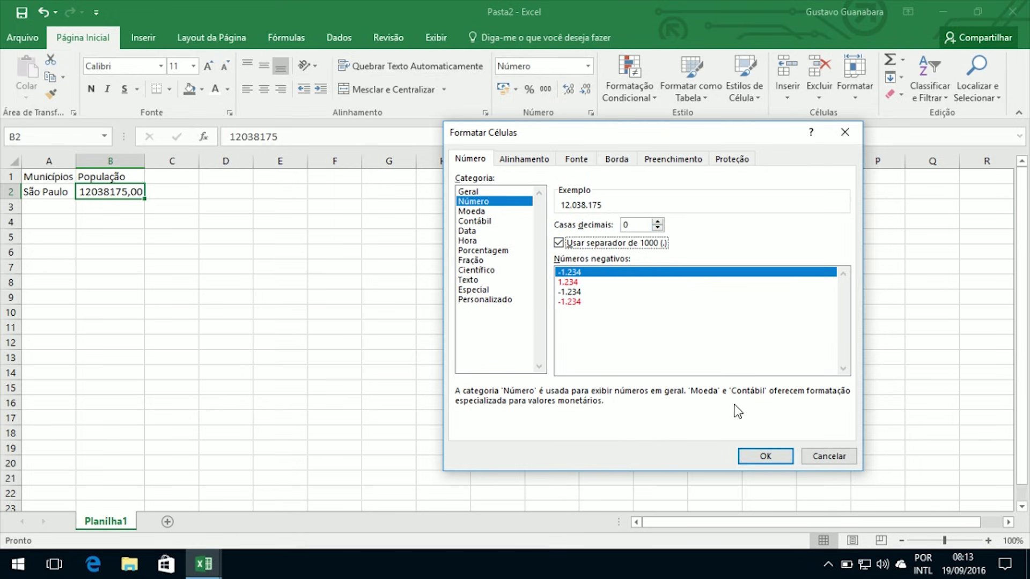
{"action": "left_click", "coordinate": [759, 458]}
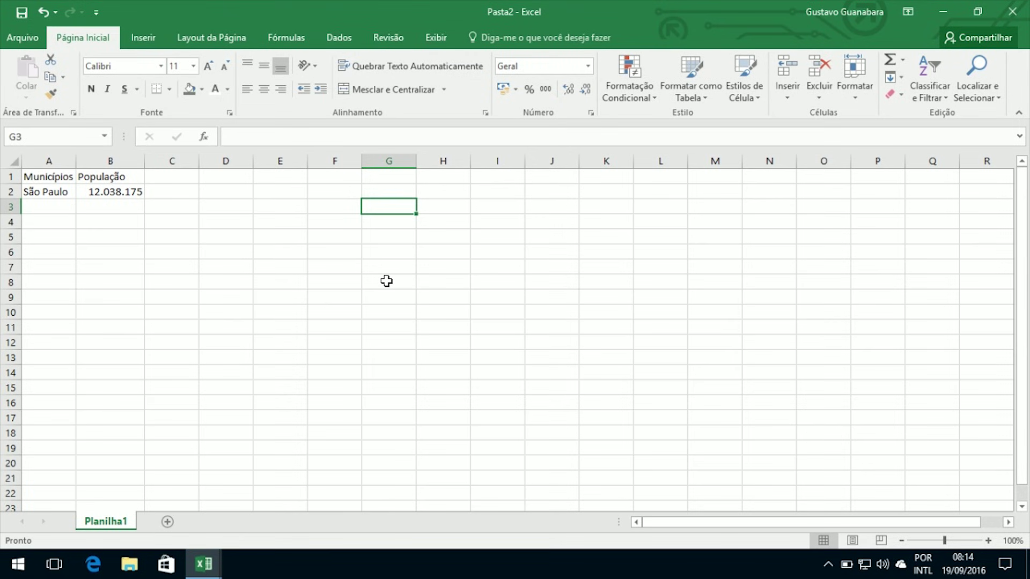
Step: Enter 400 in cell G3 and try to rewrite the value as 400,00
{"action": "type", "text": "400"}
{"action": "key", "text": "Return"}
{"action": "key", "text": "Up"}
{"action": "left_click", "coordinate": [286, 138]}
{"action": "type", "text": ",00"}
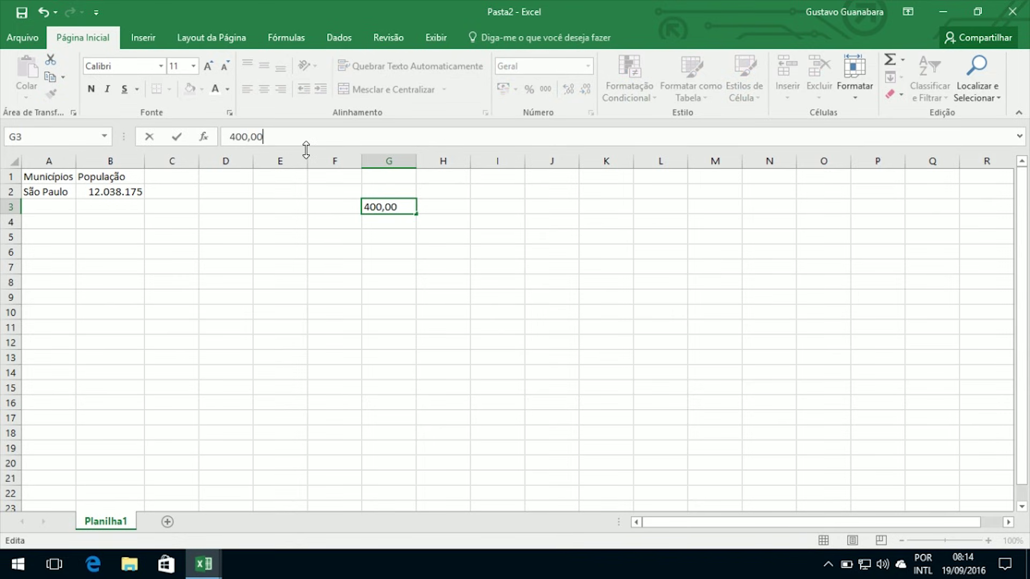
{"action": "key", "text": "Return"}
{"action": "left_click", "coordinate": [401, 206]}
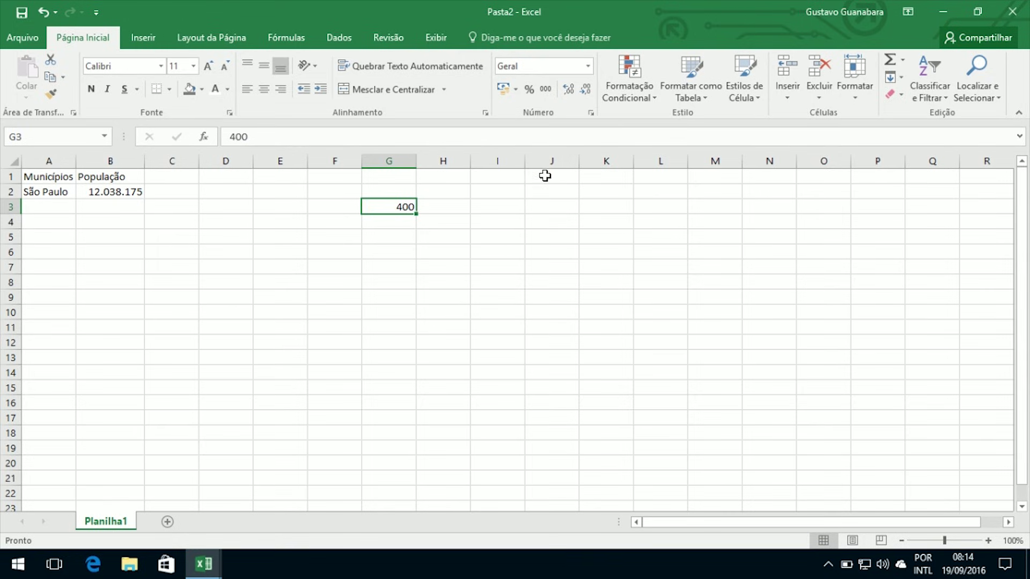
Step: Format cell G3 with the Número category and set it to four decimal places
{"action": "left_click", "coordinate": [588, 66]}
{"action": "left_click", "coordinate": [546, 141]}
{"action": "left_click", "coordinate": [591, 113]}
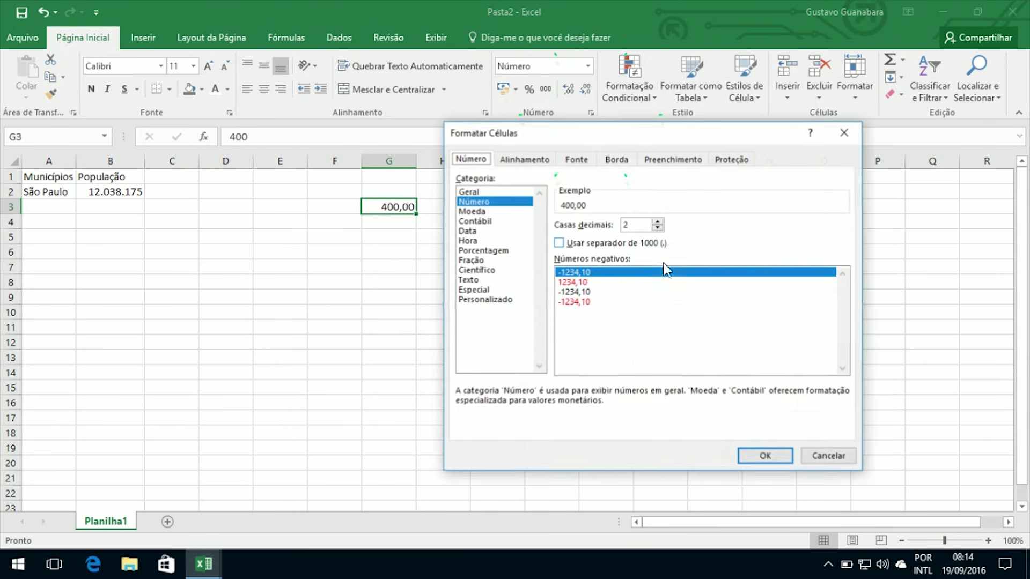
{"action": "left_click", "coordinate": [659, 221]}
{"action": "left_click", "coordinate": [658, 221]}
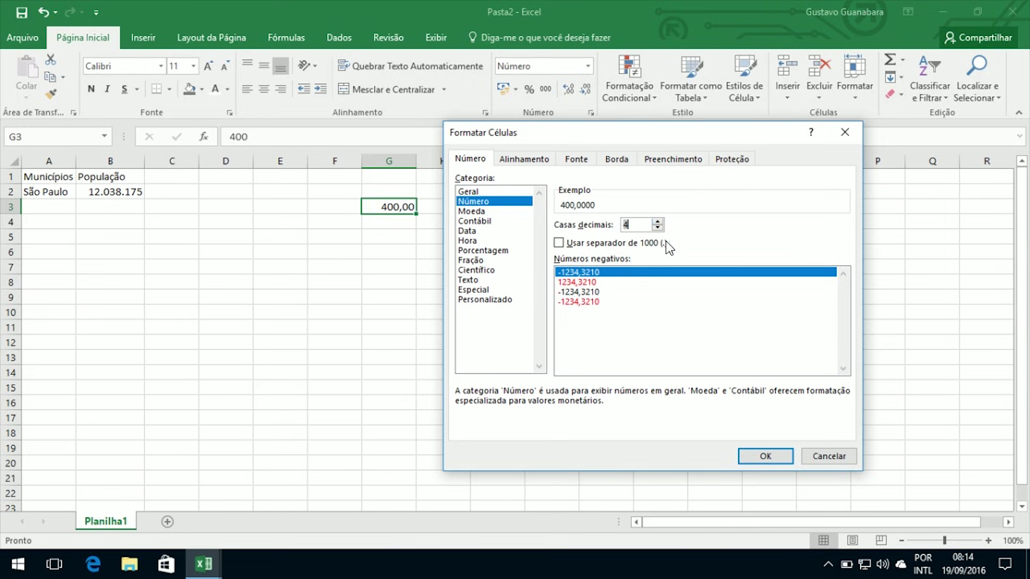
{"action": "left_click", "coordinate": [756, 456]}
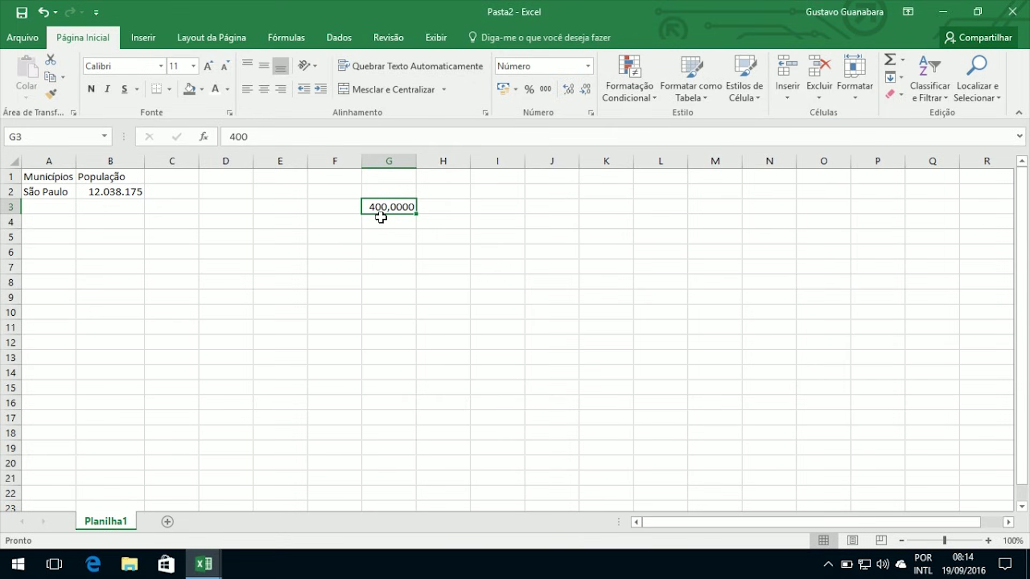
Step: Try increasing and decreasing the decimal places of G3, and apply the Porcentagem format to it
{"action": "left_click", "coordinate": [564, 92]}
{"action": "left_click", "coordinate": [564, 93]}
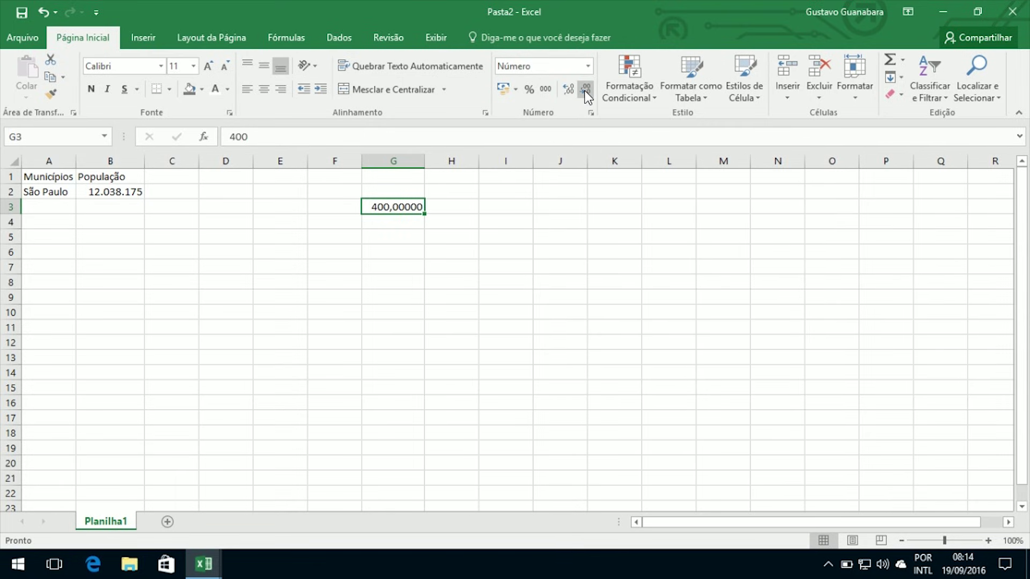
{"action": "left_click", "coordinate": [586, 92]}
{"action": "left_click", "coordinate": [586, 91]}
{"action": "left_click", "coordinate": [528, 90]}
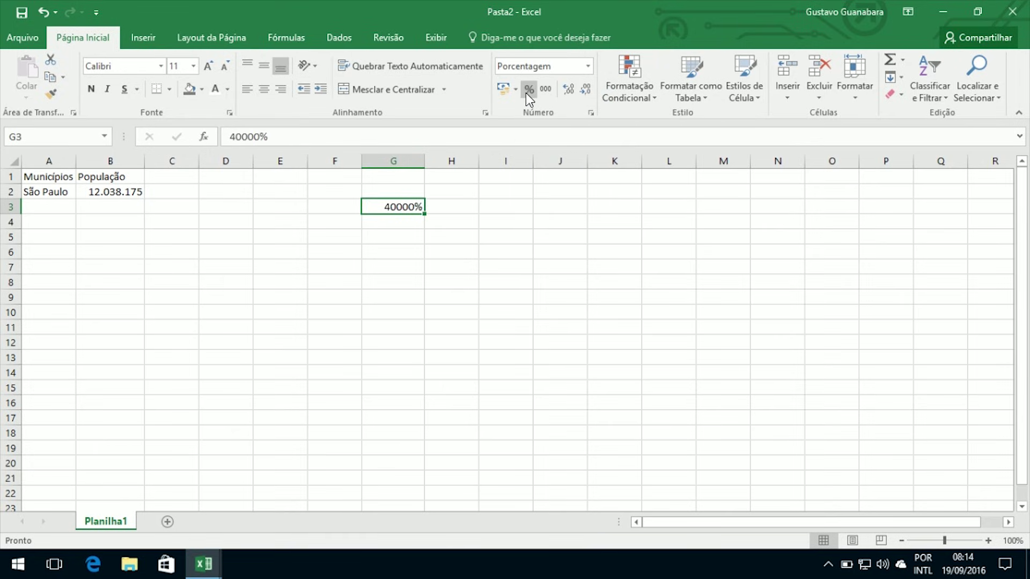
Step: Try the Contábil format on cell G3 with the euro and US dollar symbols, finishing with R$ Português (Brasil)
{"action": "left_click", "coordinate": [504, 91]}
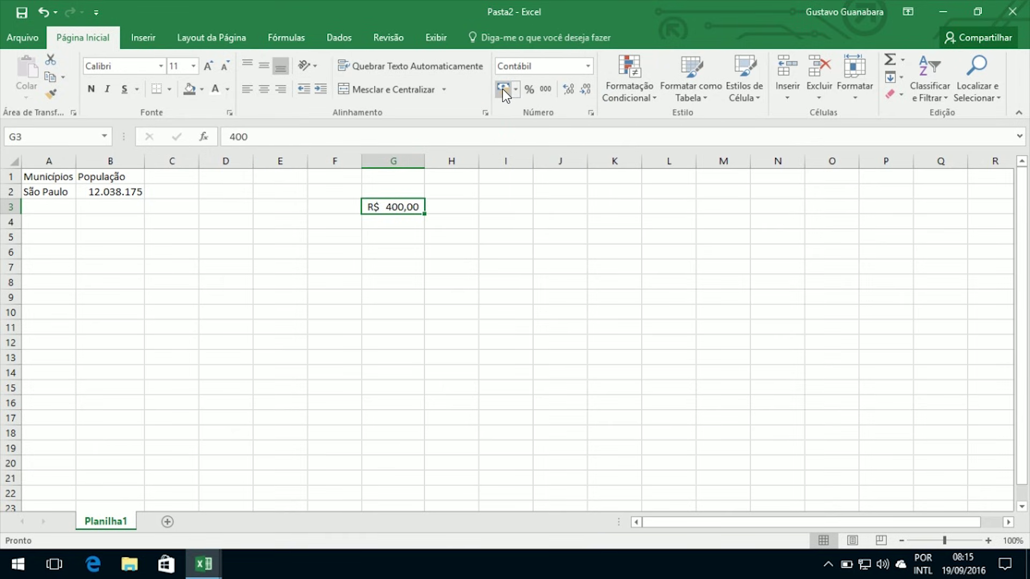
{"action": "left_click", "coordinate": [516, 91]}
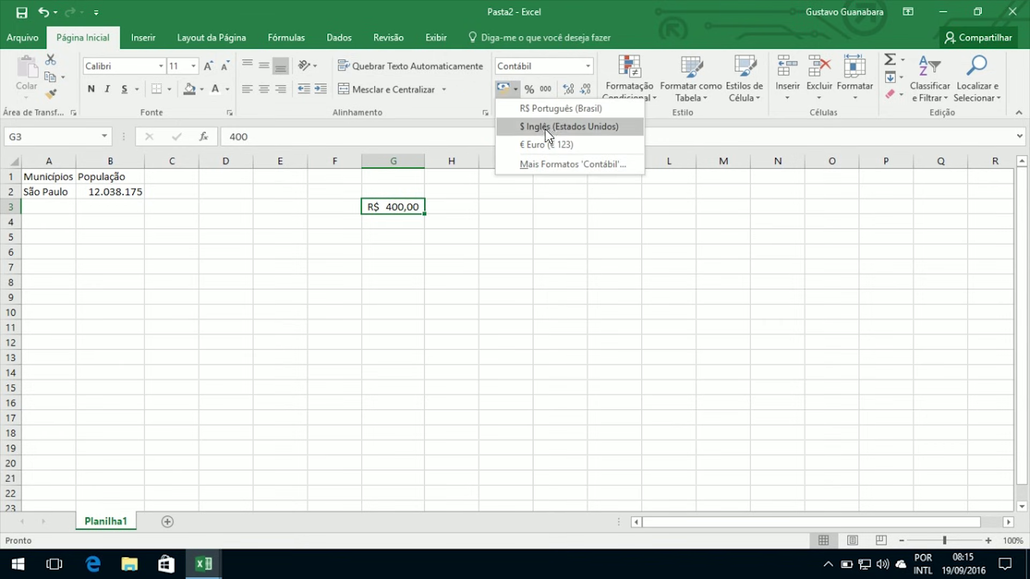
{"action": "left_click", "coordinate": [546, 145]}
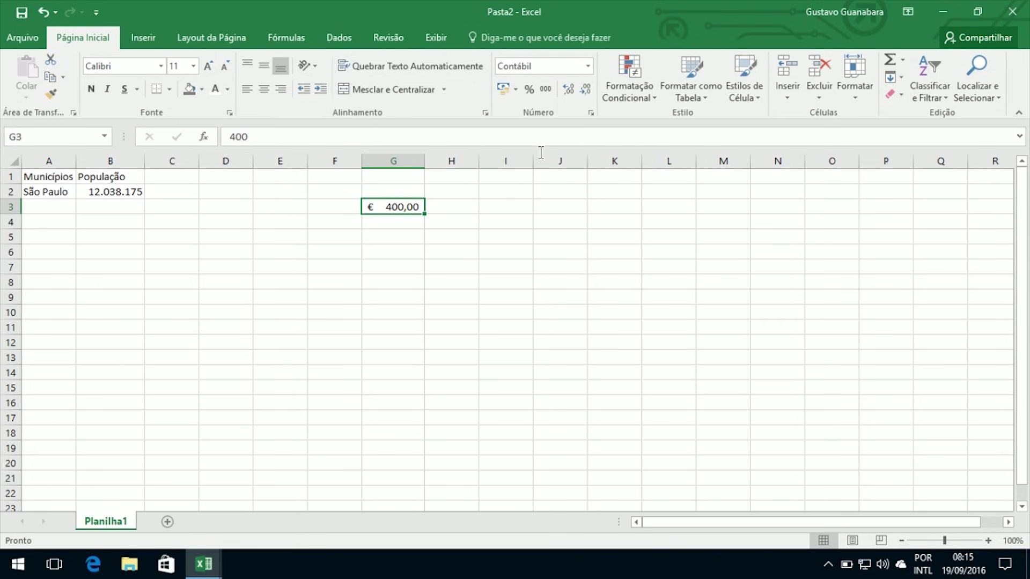
{"action": "left_click", "coordinate": [516, 90]}
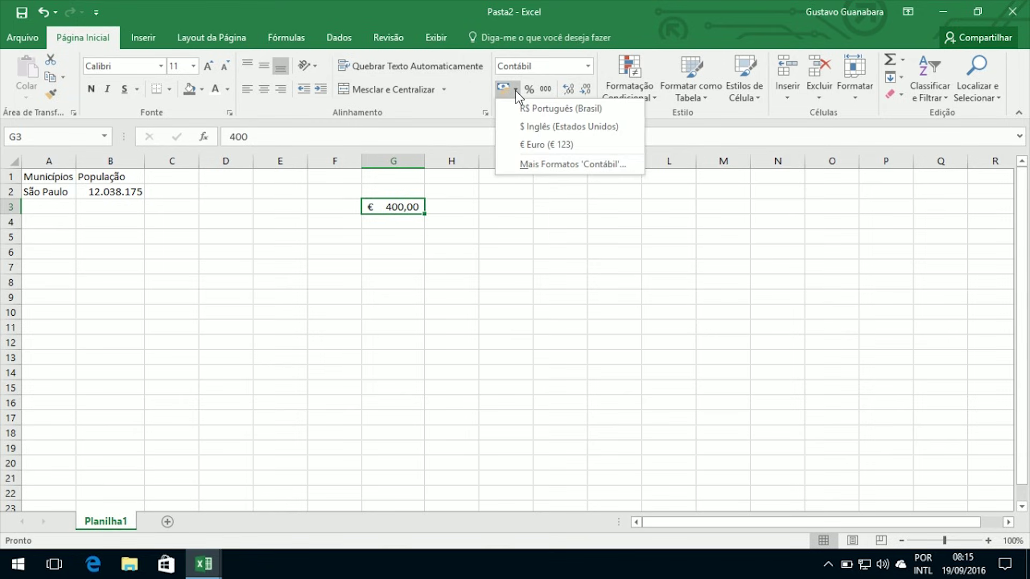
{"action": "left_click", "coordinate": [534, 128]}
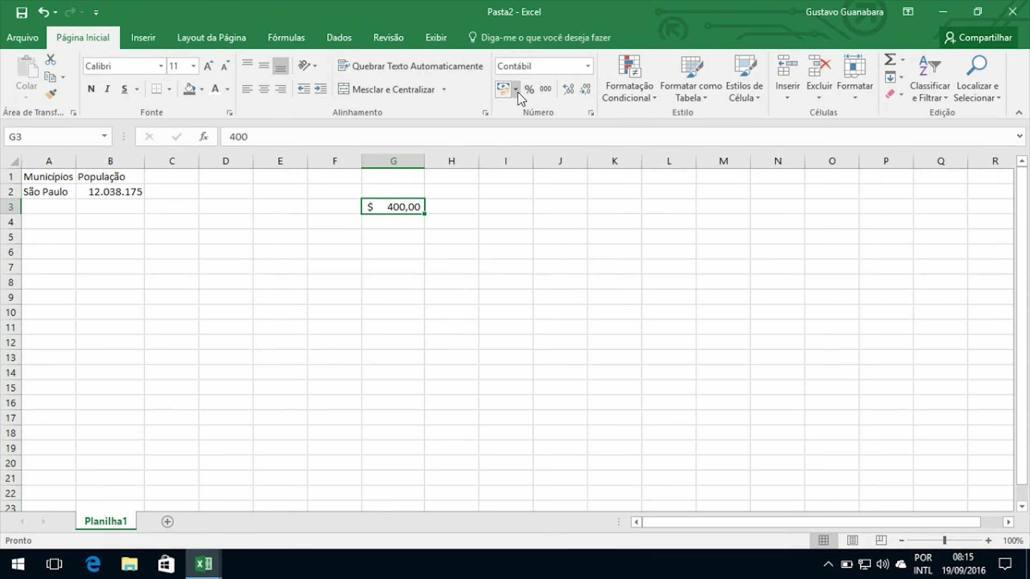
{"action": "left_click", "coordinate": [516, 90]}
{"action": "left_click", "coordinate": [532, 109]}
Step: Browse the currency symbols offered in the additional Contábil format options for G3
{"action": "left_click", "coordinate": [517, 90]}
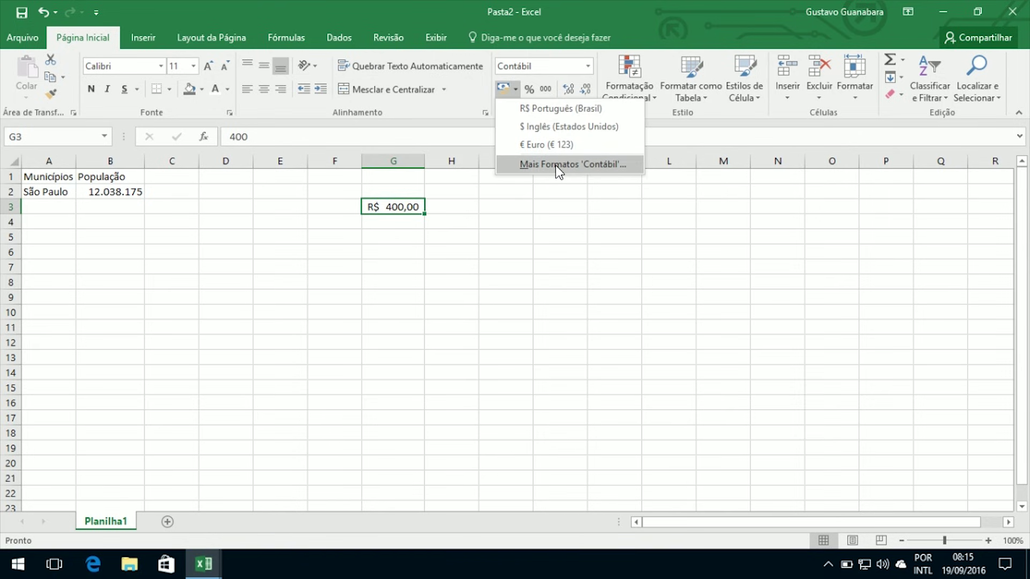
{"action": "left_click", "coordinate": [554, 166]}
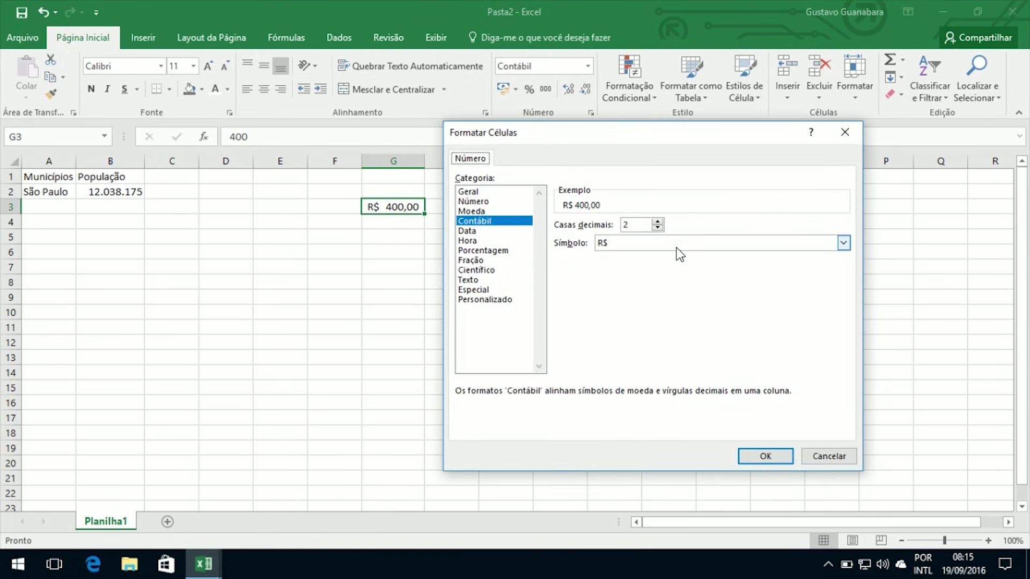
{"action": "left_click", "coordinate": [680, 245]}
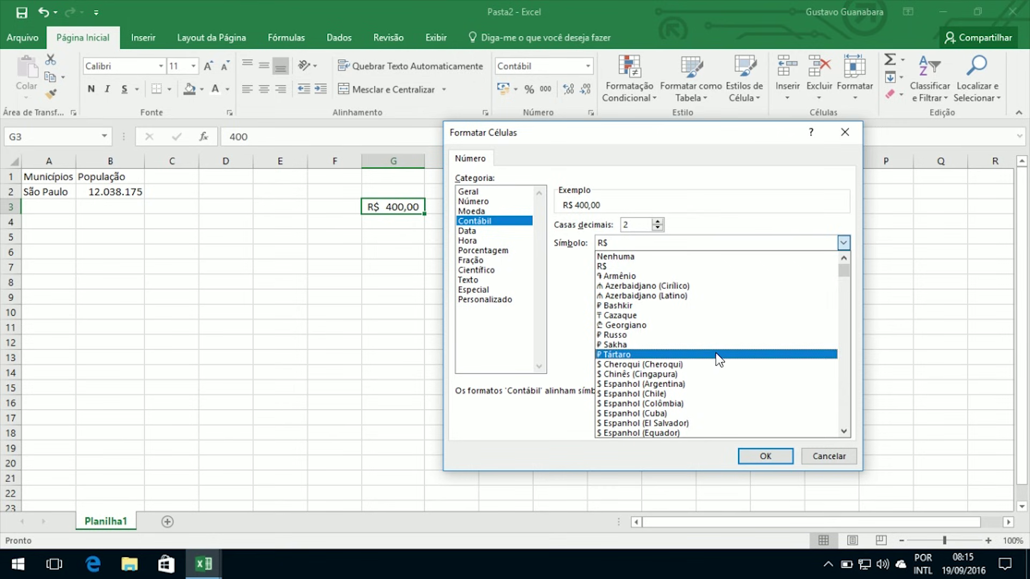
{"action": "left_click_drag", "start_coordinate": [841, 271], "coordinate": [841, 381]}
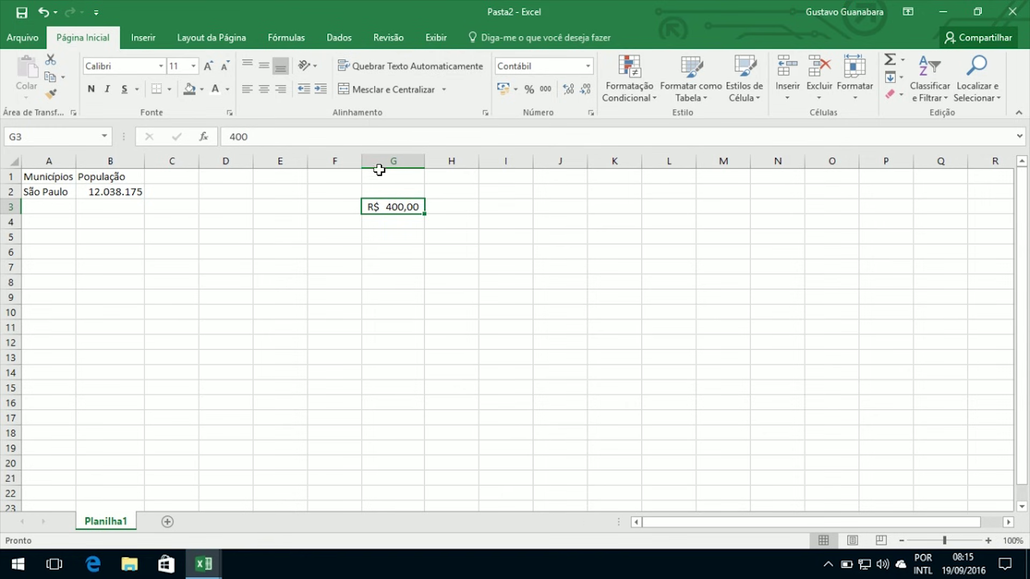
Step: Clear the value in cell G3 and reset its number format to Geral
{"action": "key", "text": "Right"}
{"action": "key", "text": "Left"}
{"action": "key", "text": "BackSpace"}
{"action": "left_click", "coordinate": [587, 66]}
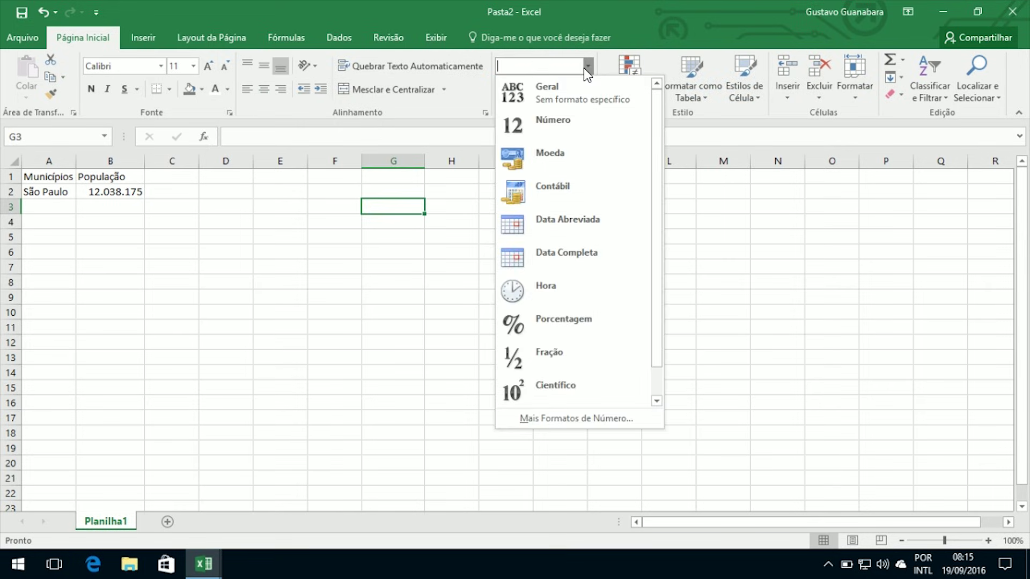
{"action": "left_click", "coordinate": [546, 89]}
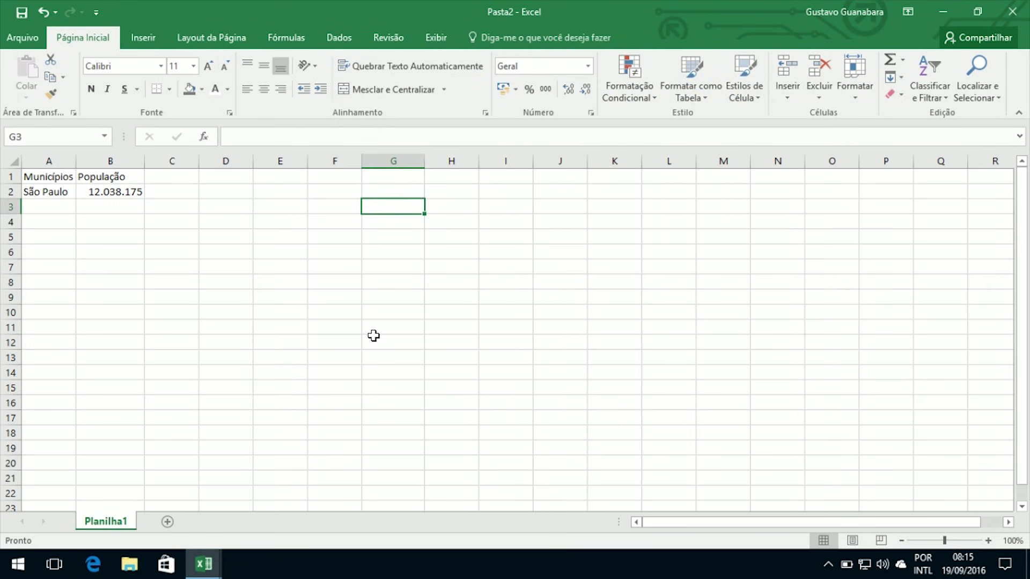
Step: Enter 220,45 in cell G3 and keep the cell selected
{"action": "type", "text": "220"}
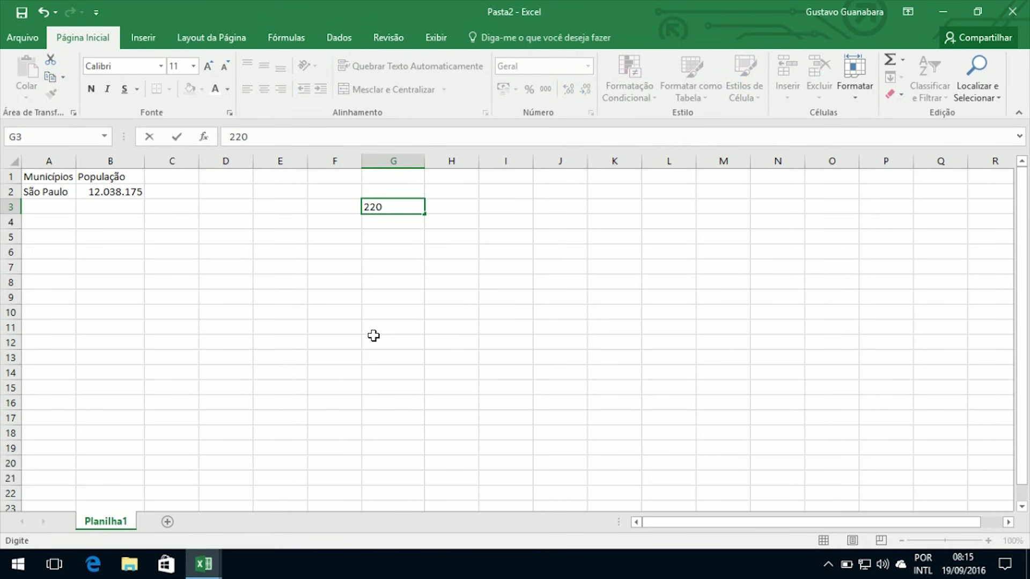
{"action": "type", "text": ",45"}
{"action": "key", "text": "ctrl+Return"}
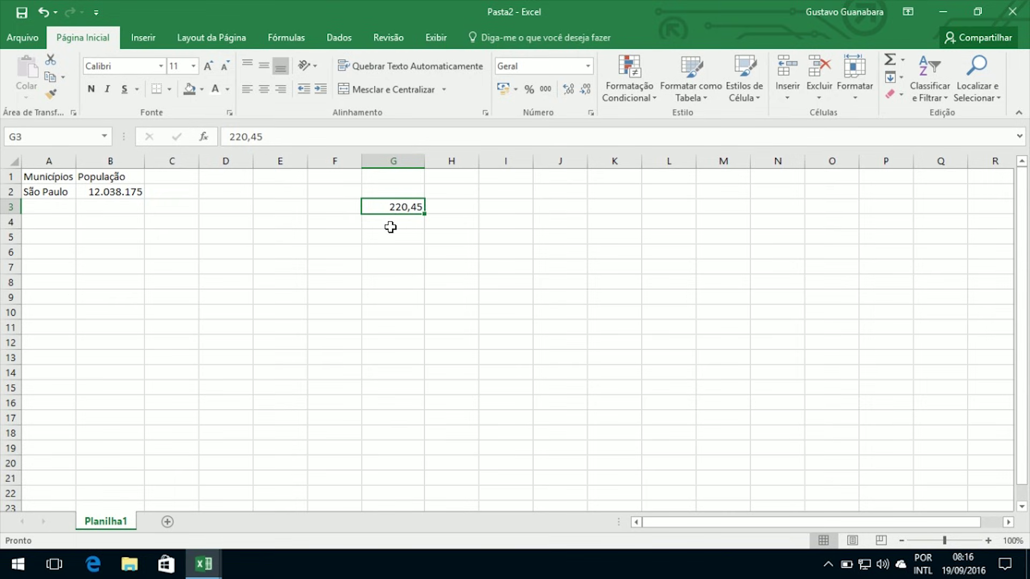
Step: Apply the Número format to G3, undo and redo it, and alternate the cell between Número and Moeda, ending on Moeda
{"action": "key", "text": "ctrl+shift+1"}
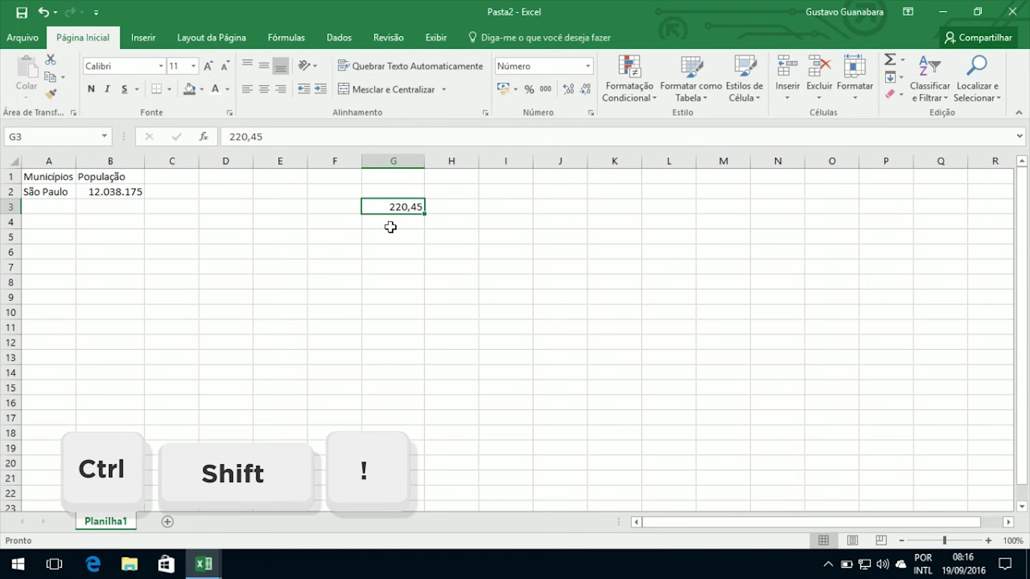
{"action": "key", "text": "ctrl+z"}
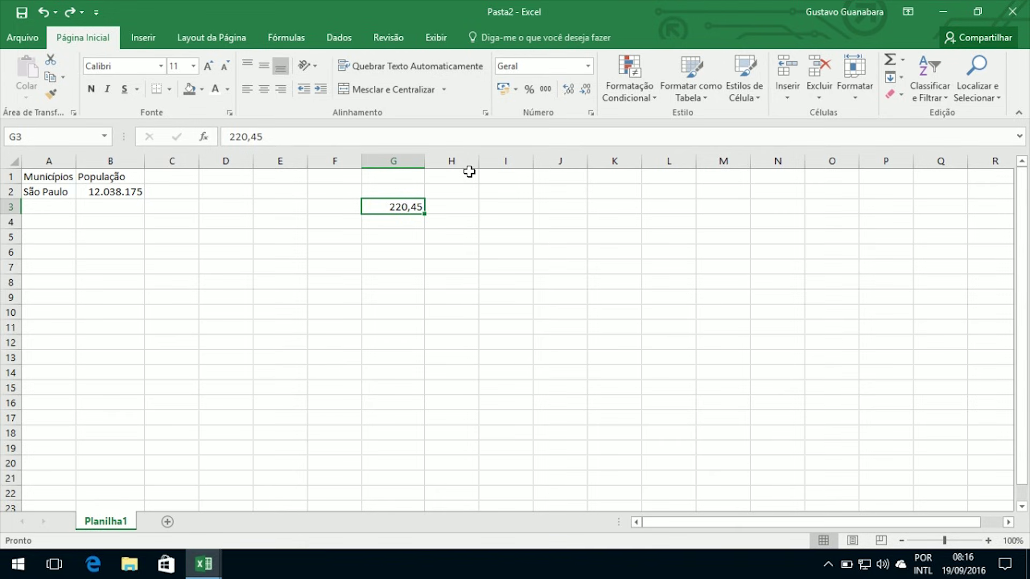
{"action": "key", "text": "ctrl+y"}
{"action": "key", "text": "ctrl+shift+dollar"}
{"action": "key", "text": "ctrl+shift+exclam"}
{"action": "key", "text": "ctrl+shift+dollar"}
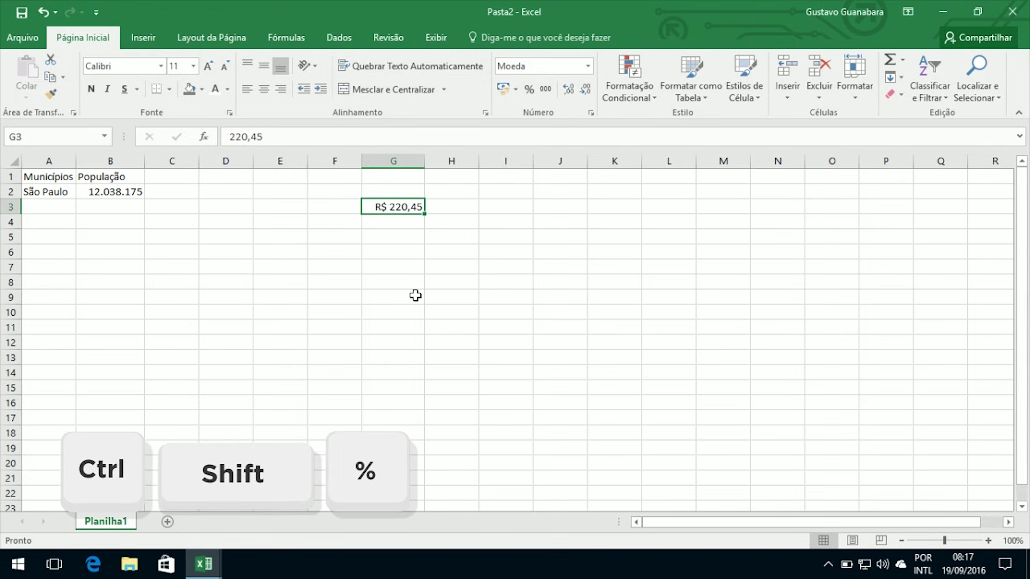
Step: Try the percentage, date and time formats one after another on cell G3
{"action": "key", "text": "ctrl+shift+percent"}
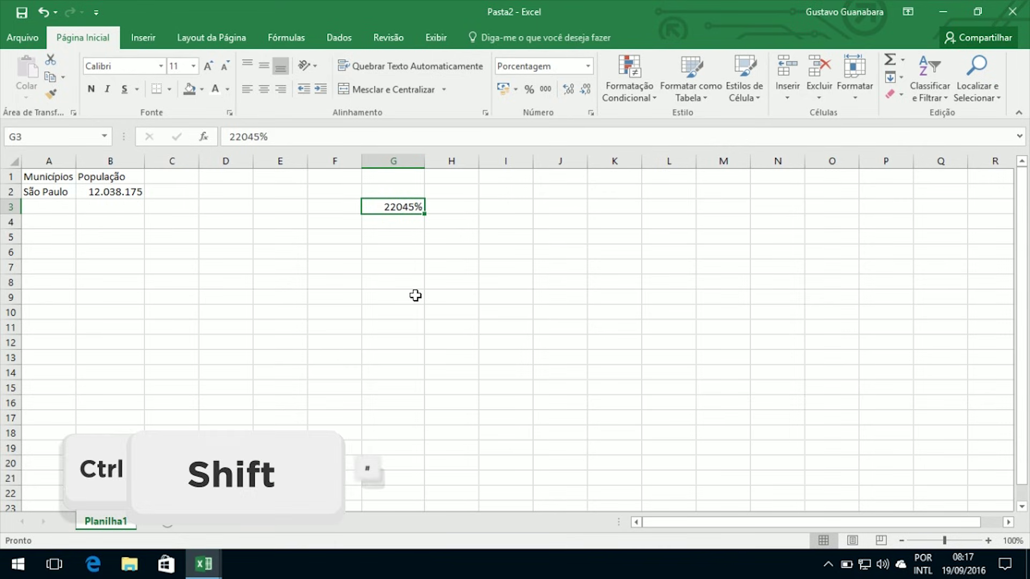
{"action": "key", "text": "ctrl+shift+numbersign"}
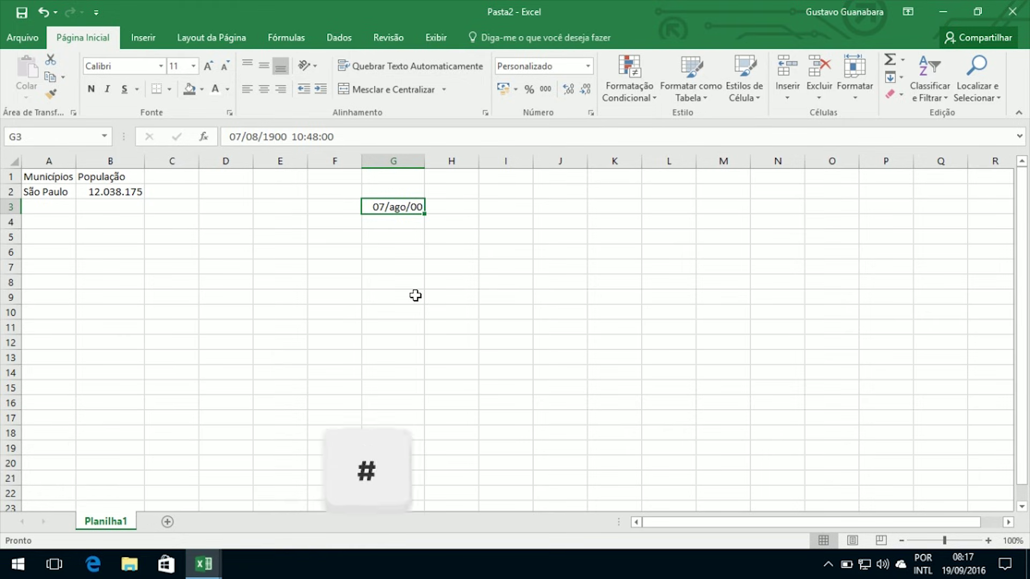
{"action": "key", "text": "ctrl+shift+at"}
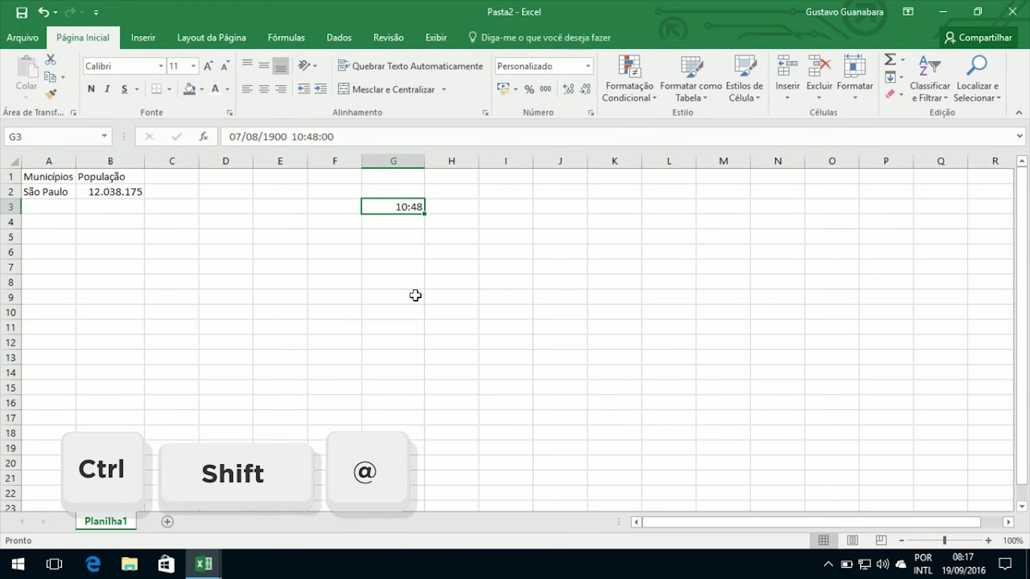
Step: Cycle cell G3 through the number, time, date, currency and percentage formats
{"action": "key", "text": "ctrl+shift+exclam"}
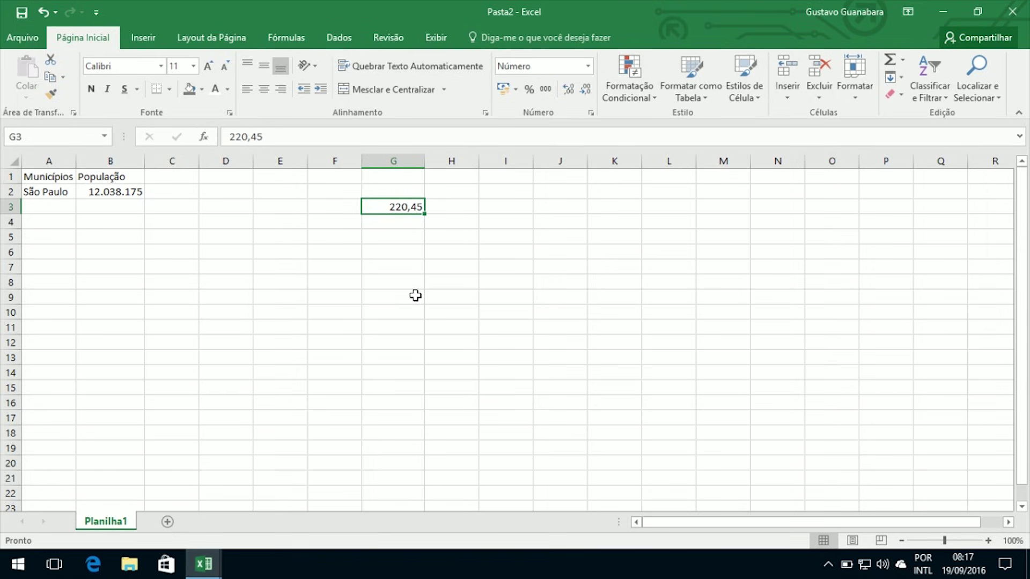
{"action": "key", "text": "ctrl+shift+at"}
{"action": "key", "text": "ctrl+shift+numbersign"}
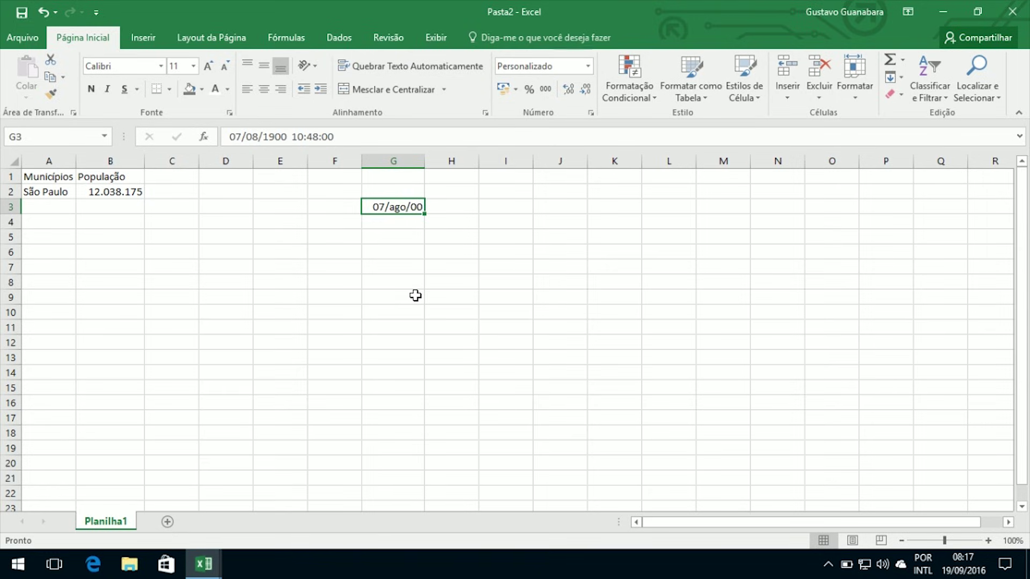
{"action": "key", "text": "ctrl+shift+dollar"}
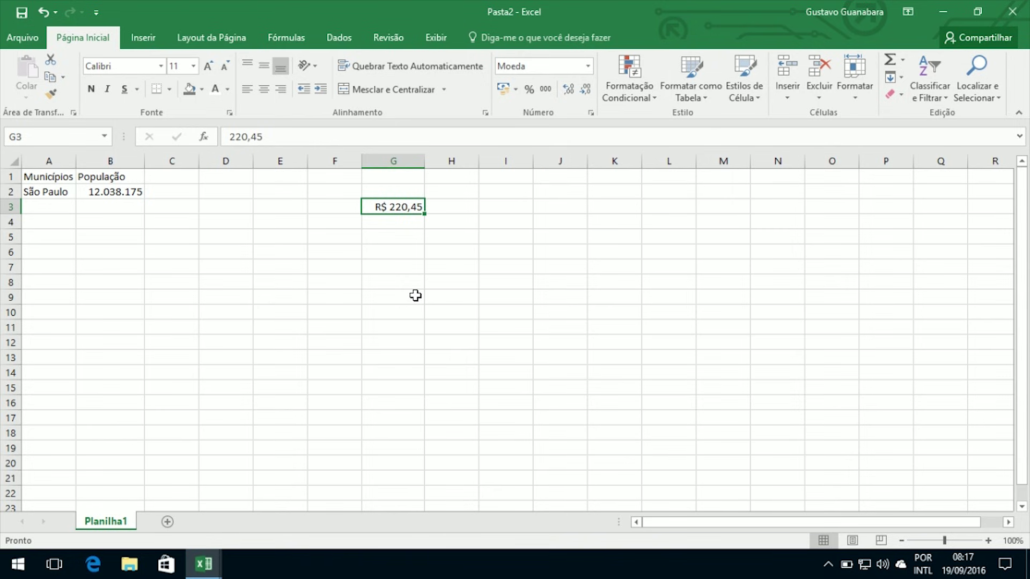
{"action": "key", "text": "ctrl+shift+percent"}
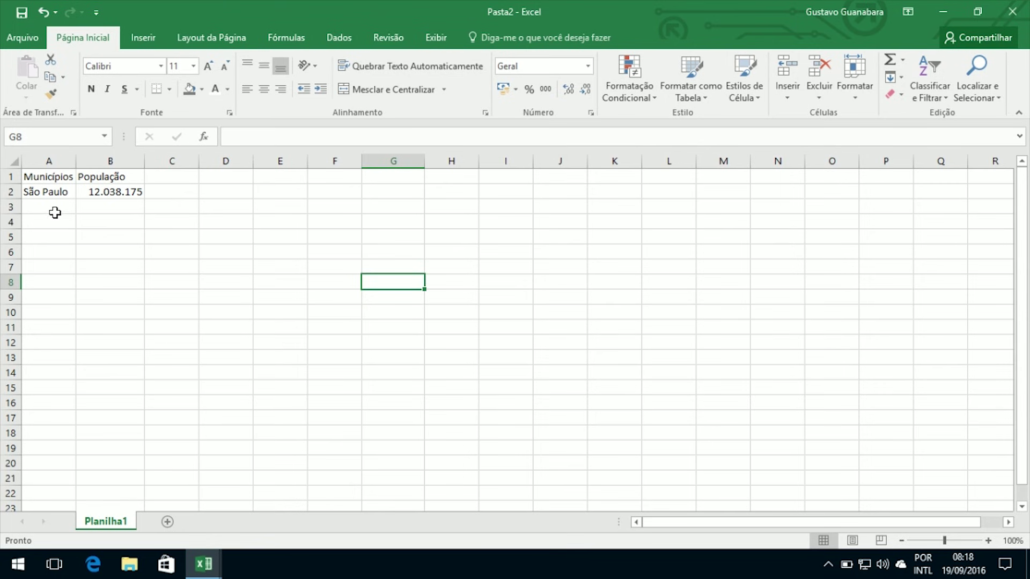
Step: Enter São José do Rio Preto in A3 and its population 123430 in B3
{"action": "left_click", "coordinate": [50, 176]}
{"action": "left_click", "coordinate": [52, 202]}
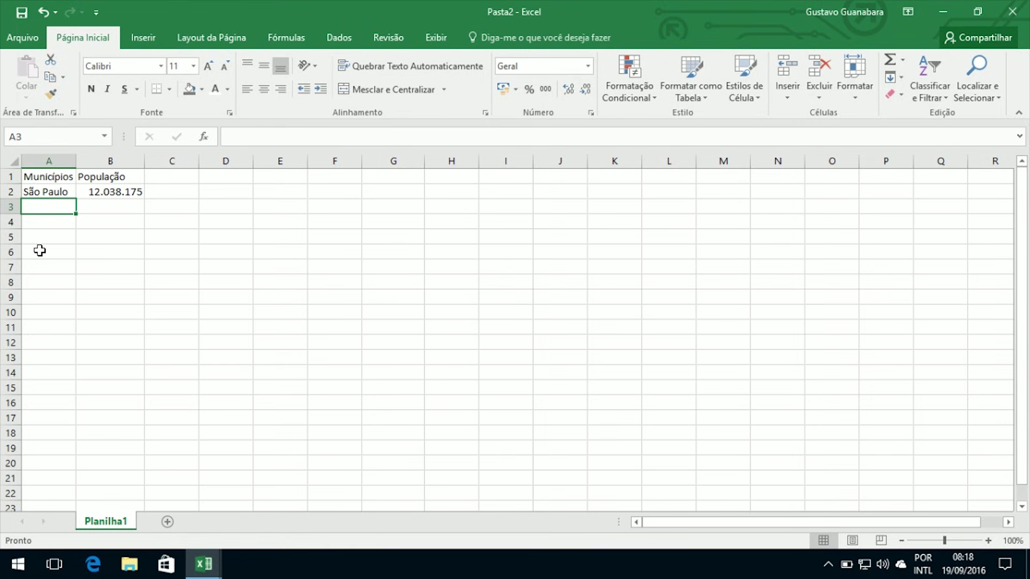
{"action": "type", "text": "São José do Rio Preto"}
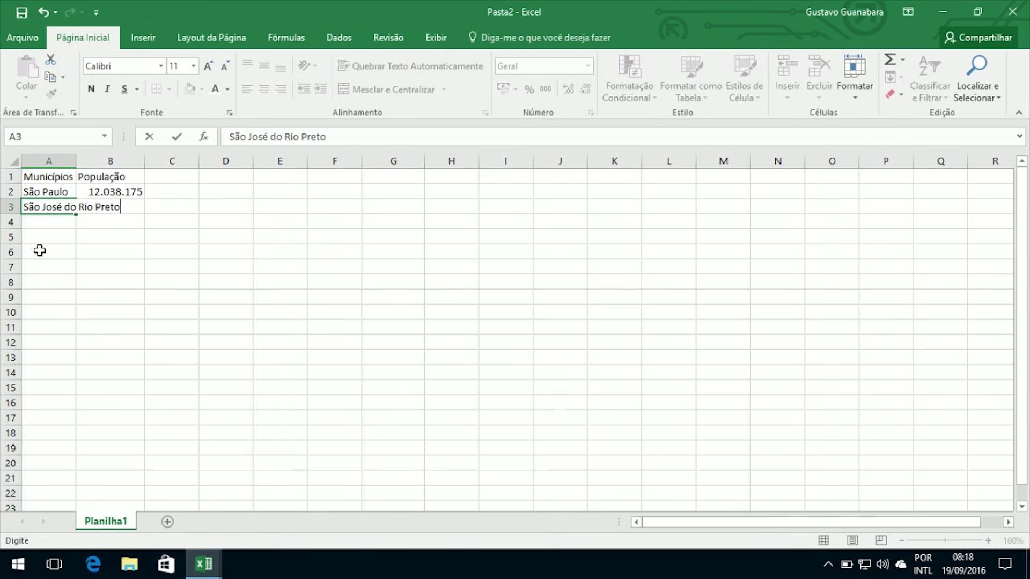
{"action": "key", "text": "Return"}
{"action": "key", "text": "Up"}
{"action": "key", "text": "Right"}
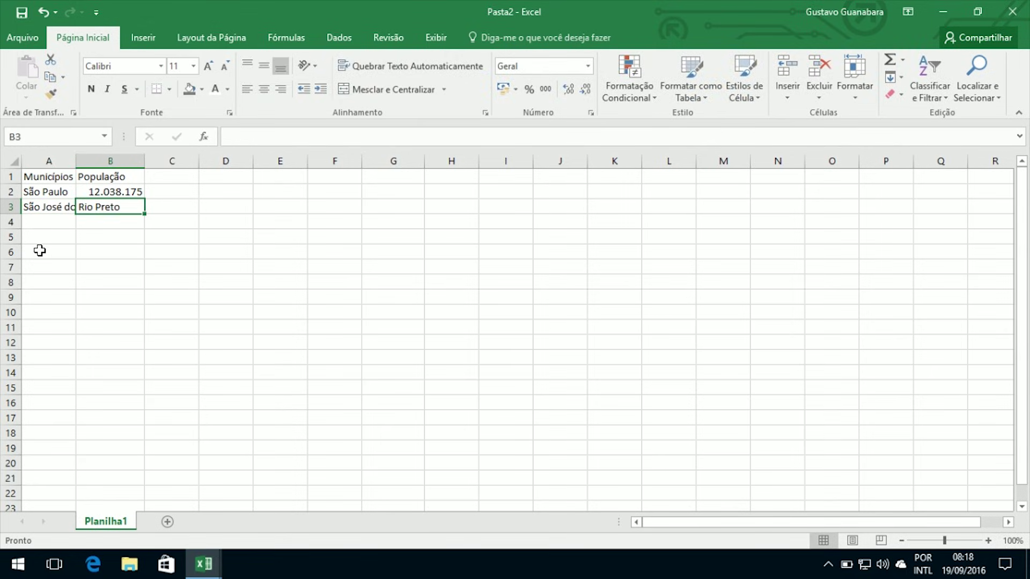
{"action": "type", "text": "123430"}
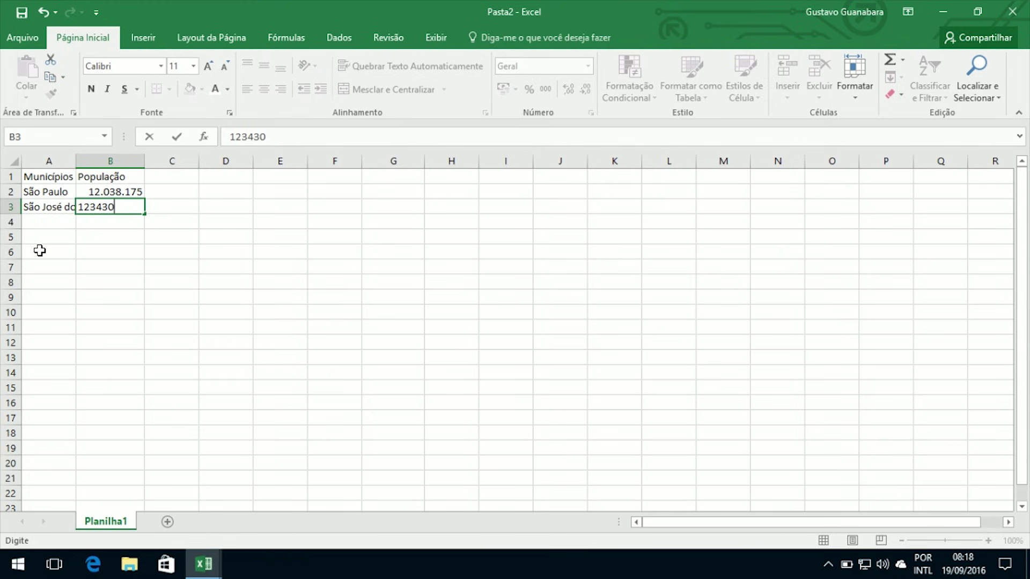
{"action": "key", "text": "Return"}
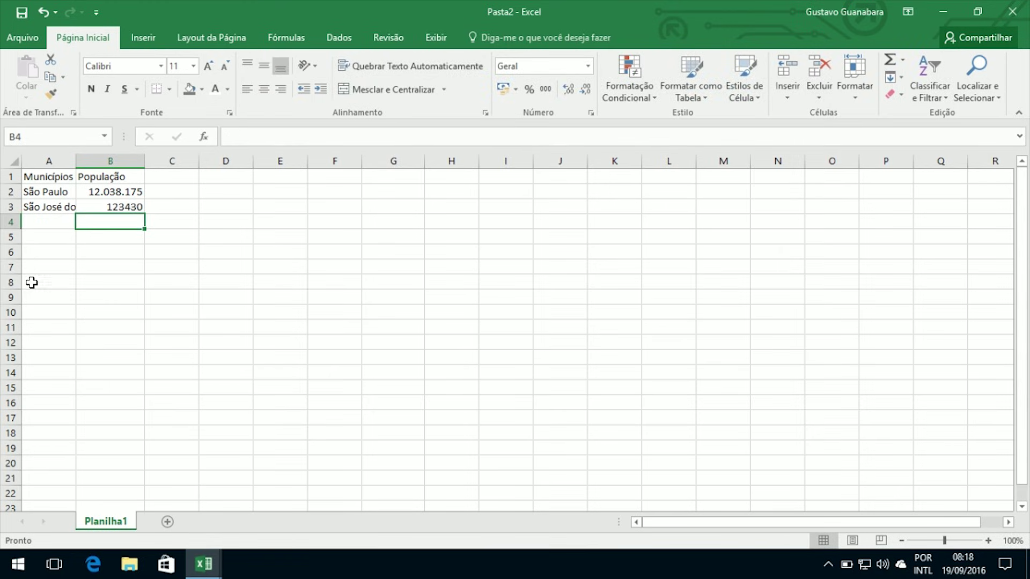
{"action": "key", "text": "Up"}
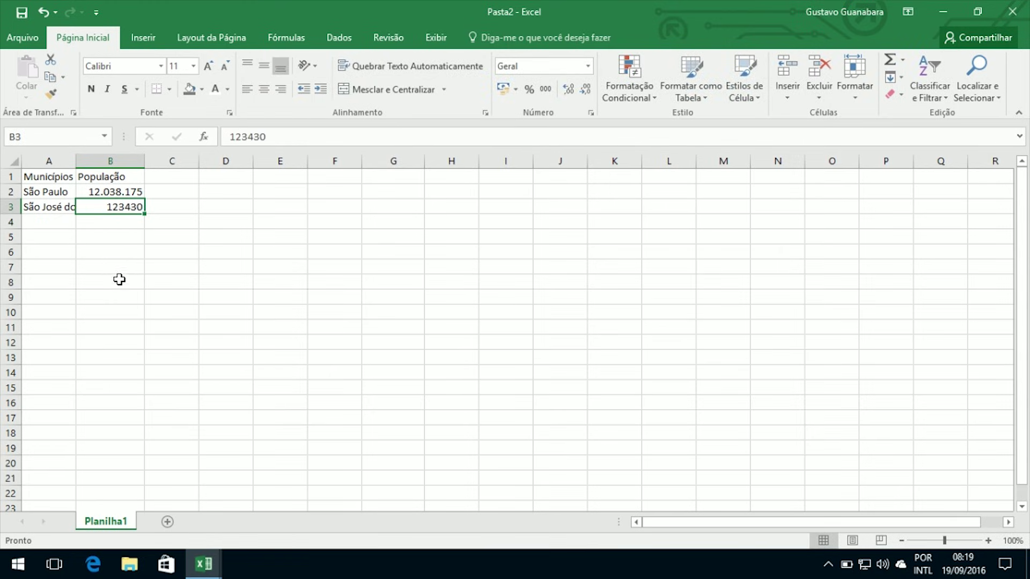
Step: Enter the population values 420003 in B4 and 23945873 in B5
{"action": "key", "text": "Down"}
{"action": "type", "text": "4"}
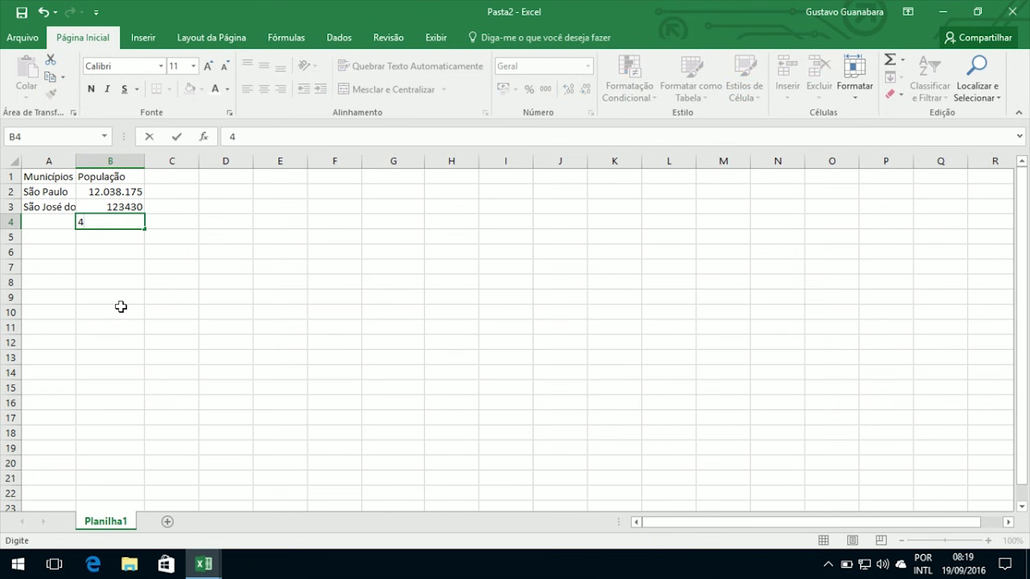
{"action": "type", "text": "20003"}
{"action": "key", "text": "Return"}
{"action": "type", "text": "23945873"}
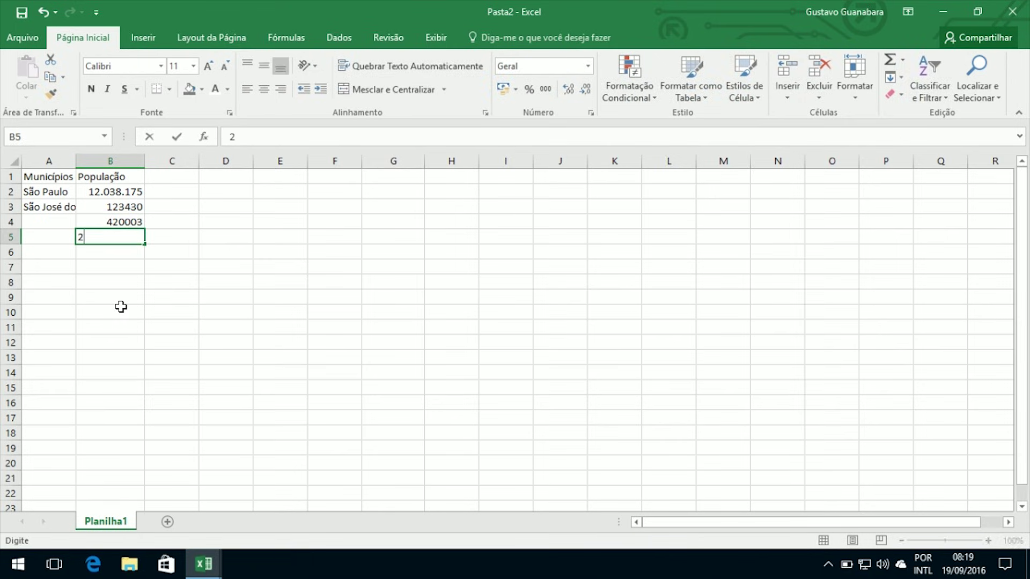
{"action": "key", "text": "Return"}
{"action": "key", "text": "Up"}
{"action": "key", "text": "Up"}
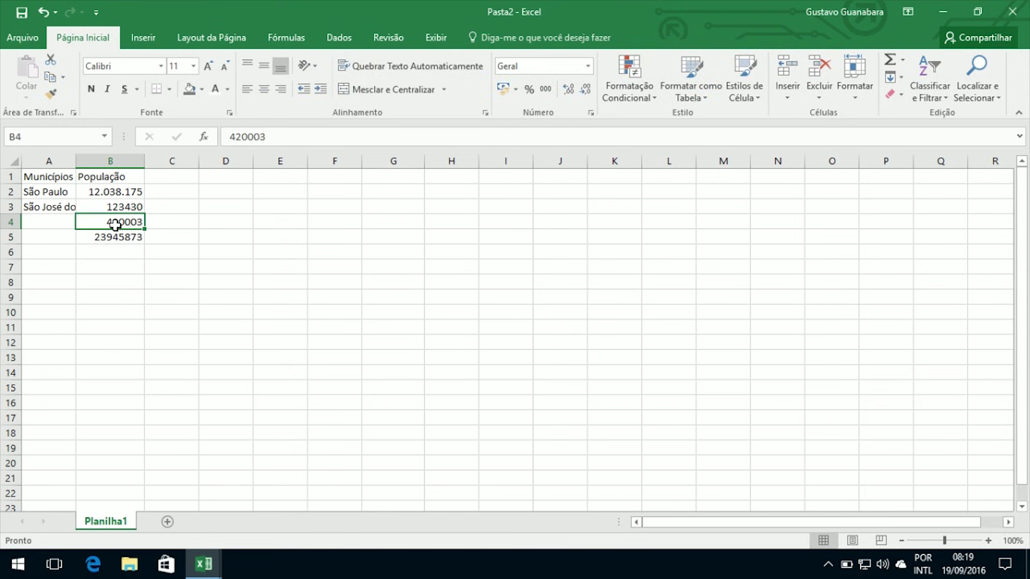
Step: Copy the number format of B2 to the range B3:B5 with the Format Painter
{"action": "left_click", "coordinate": [107, 193]}
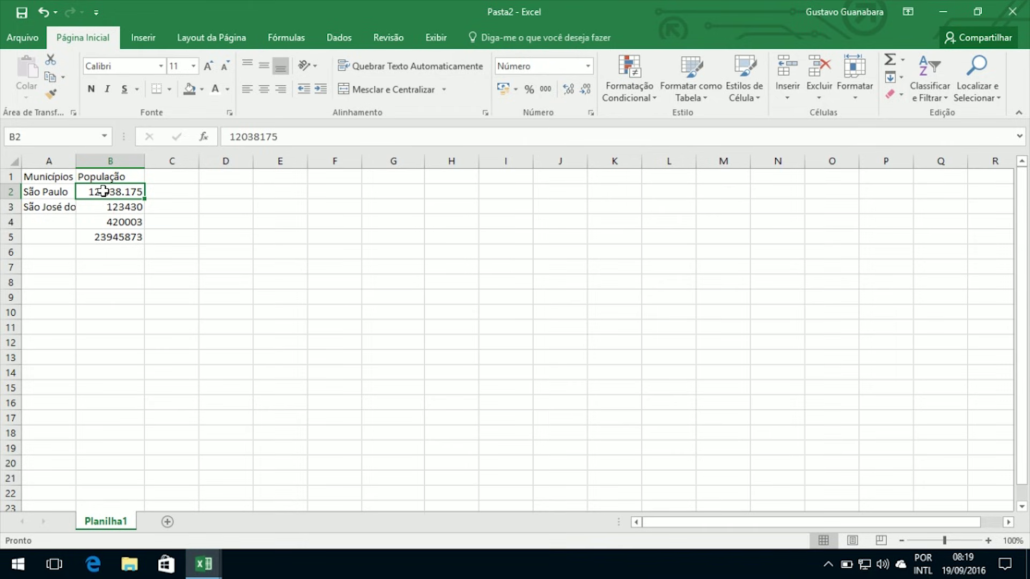
{"action": "left_click", "coordinate": [52, 97]}
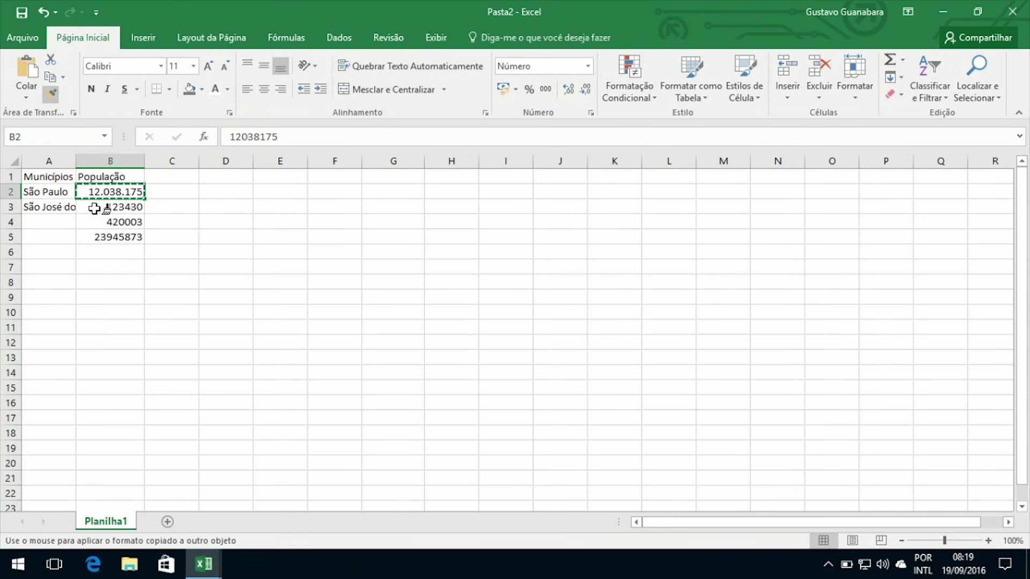
{"action": "left_click_drag", "start_coordinate": [98, 207], "coordinate": [86, 239]}
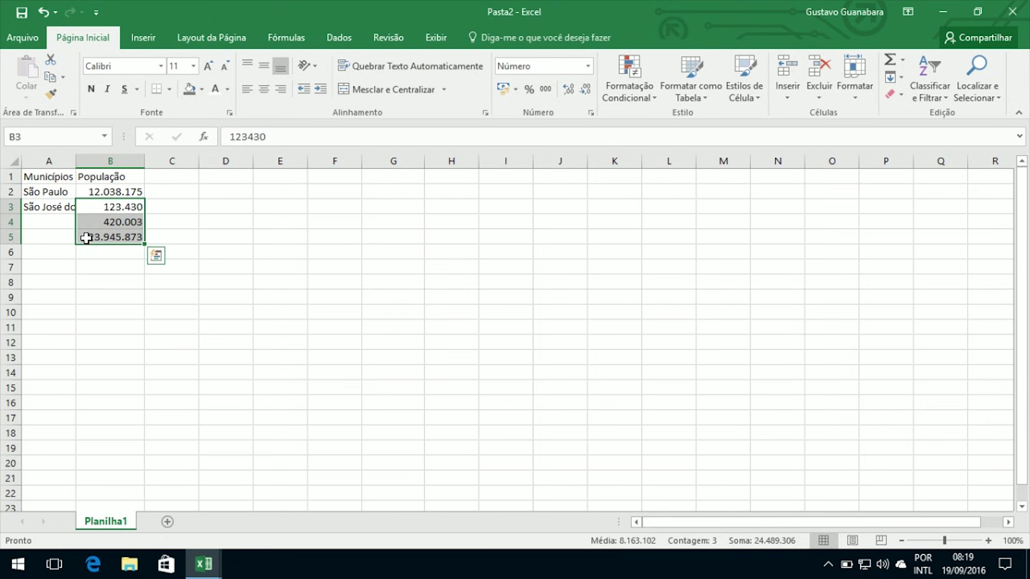
Step: Format the header cells A1:B1 with a dark grey fill and white font colour
{"action": "left_click", "coordinate": [158, 301]}
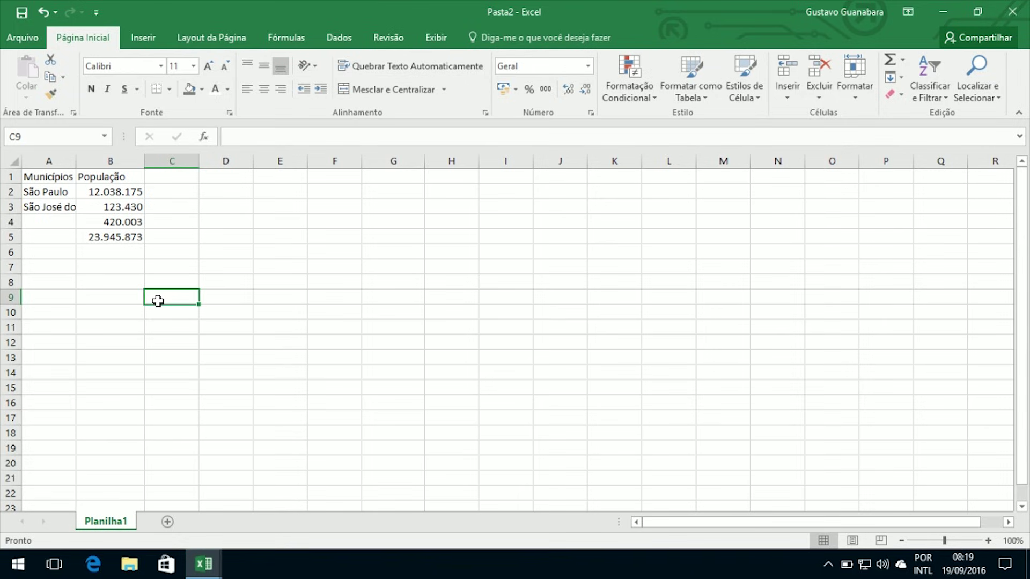
{"action": "left_click_drag", "start_coordinate": [41, 178], "coordinate": [92, 176]}
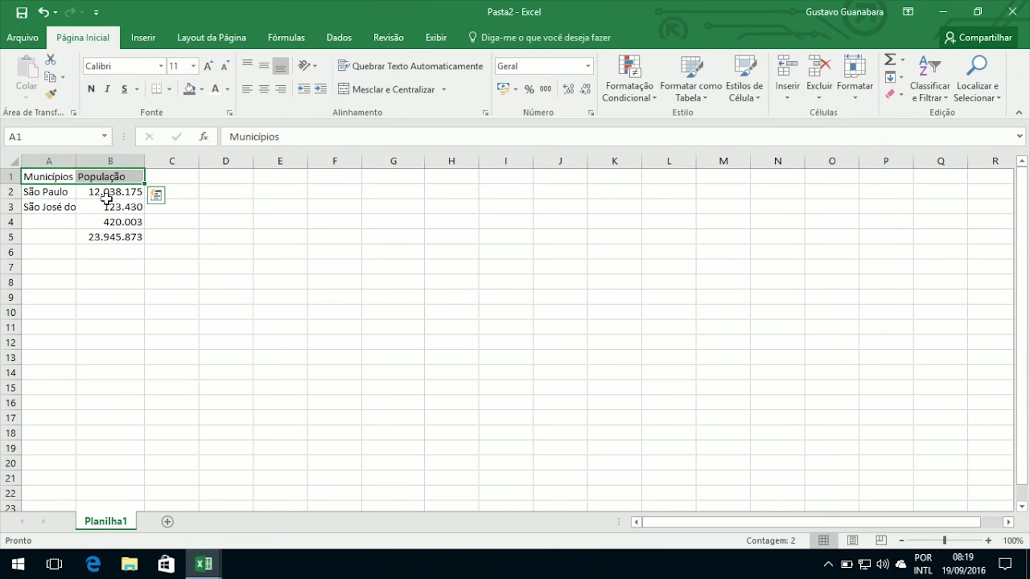
{"action": "left_click", "coordinate": [189, 88]}
{"action": "left_click", "coordinate": [214, 89]}
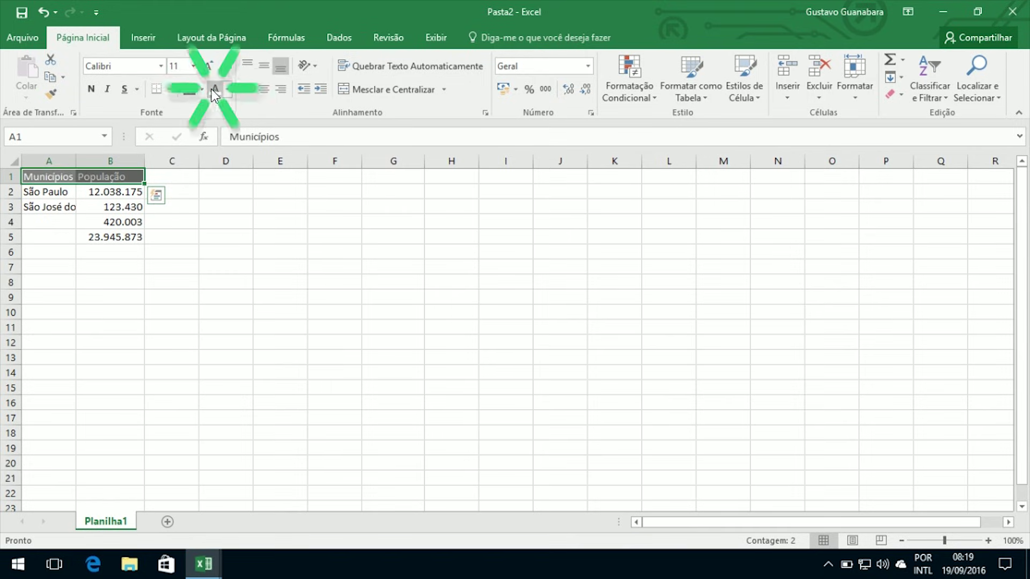
{"action": "left_click", "coordinate": [89, 250]}
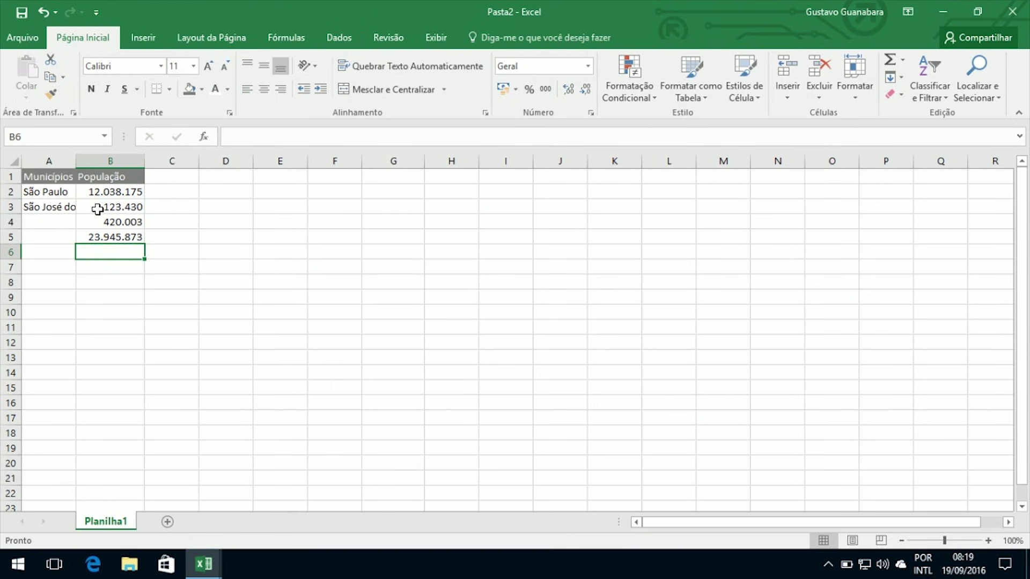
Step: Enter the header Estado in cell C1
{"action": "left_click", "coordinate": [159, 180]}
{"action": "type", "text": "Es"}
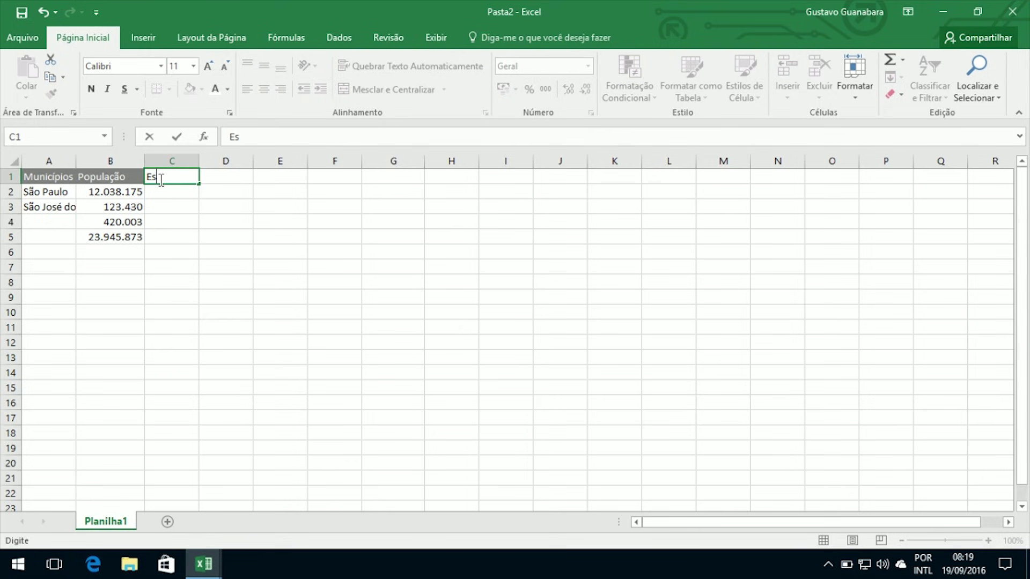
{"action": "type", "text": "tado"}
{"action": "key", "text": "Return"}
Step: Copy the header formatting of B1 to the range C1:G1 with the Format Painter
{"action": "left_click", "coordinate": [152, 175]}
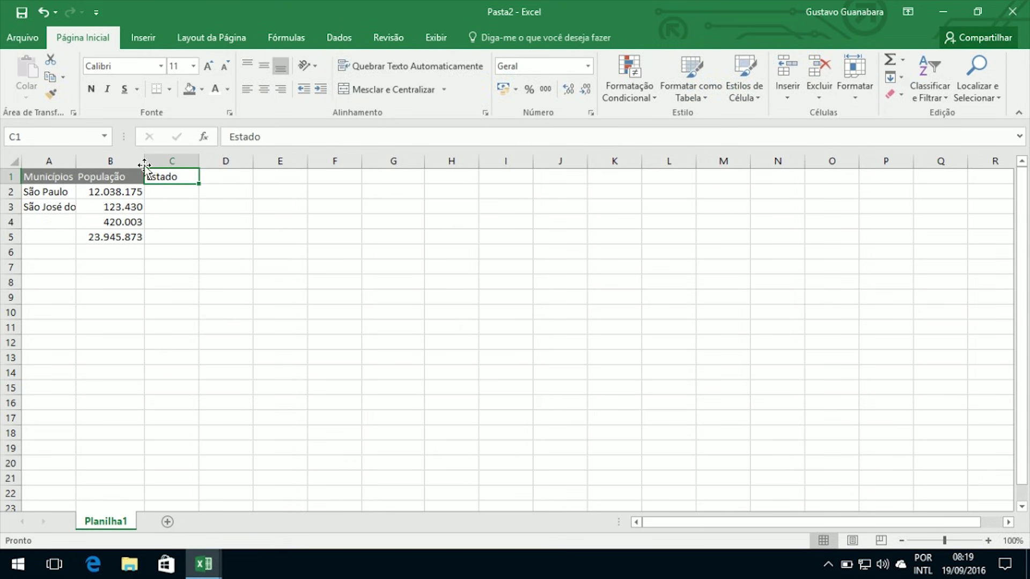
{"action": "left_click", "coordinate": [106, 177]}
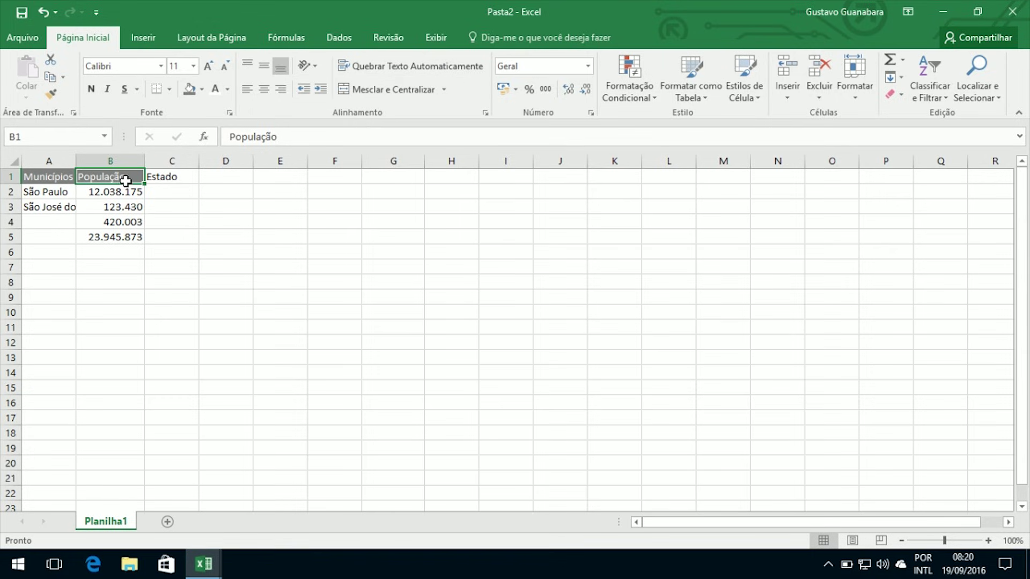
{"action": "left_click", "coordinate": [51, 95]}
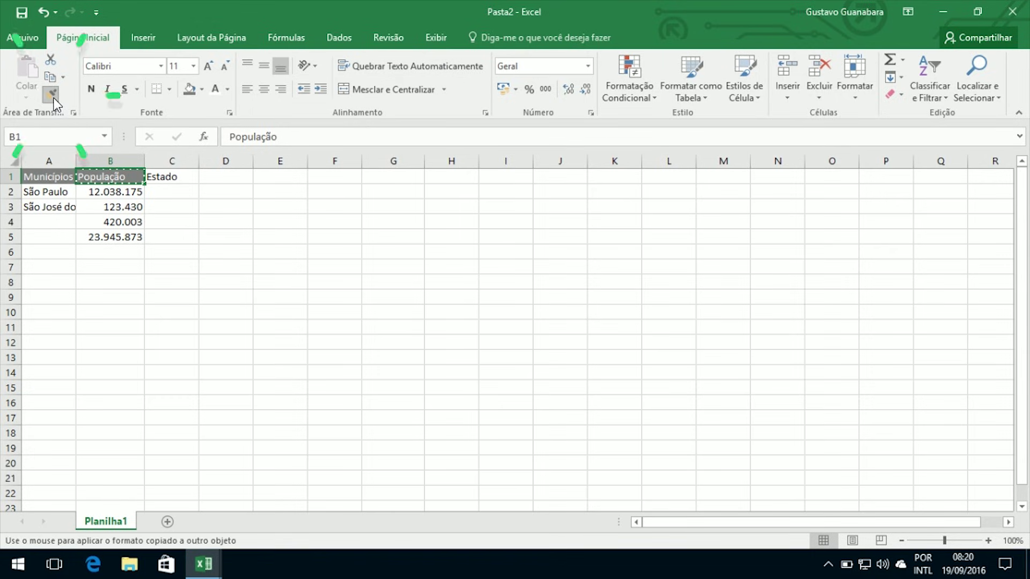
{"action": "left_click", "coordinate": [174, 179]}
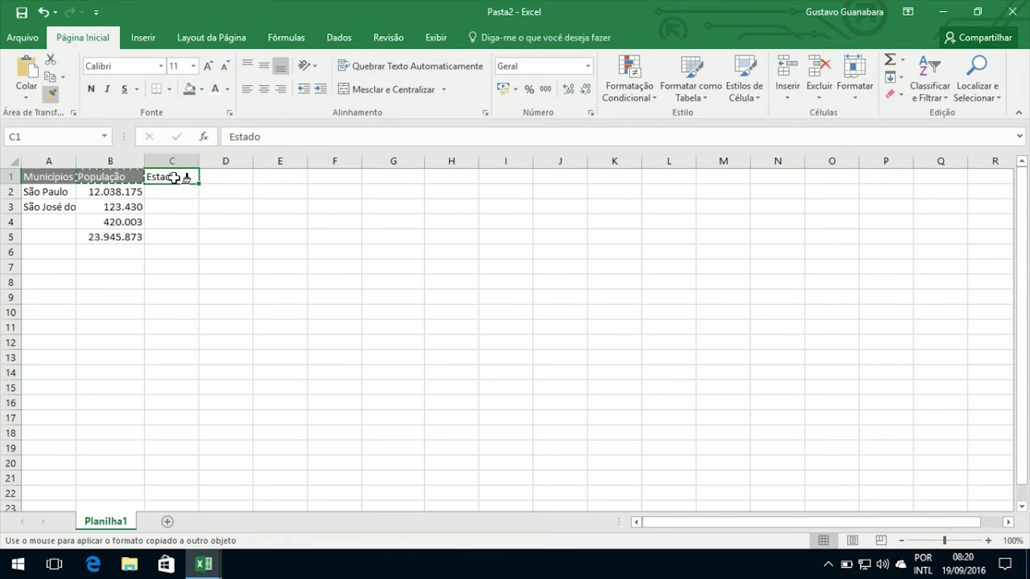
{"action": "left_click_drag", "start_coordinate": [174, 178], "coordinate": [365, 179]}
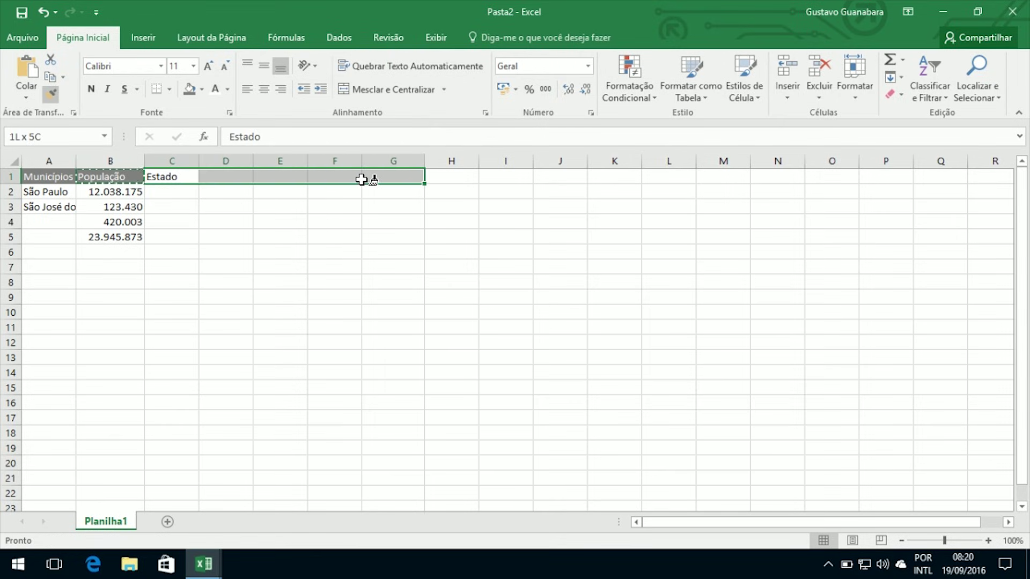
{"action": "left_click", "coordinate": [345, 244]}
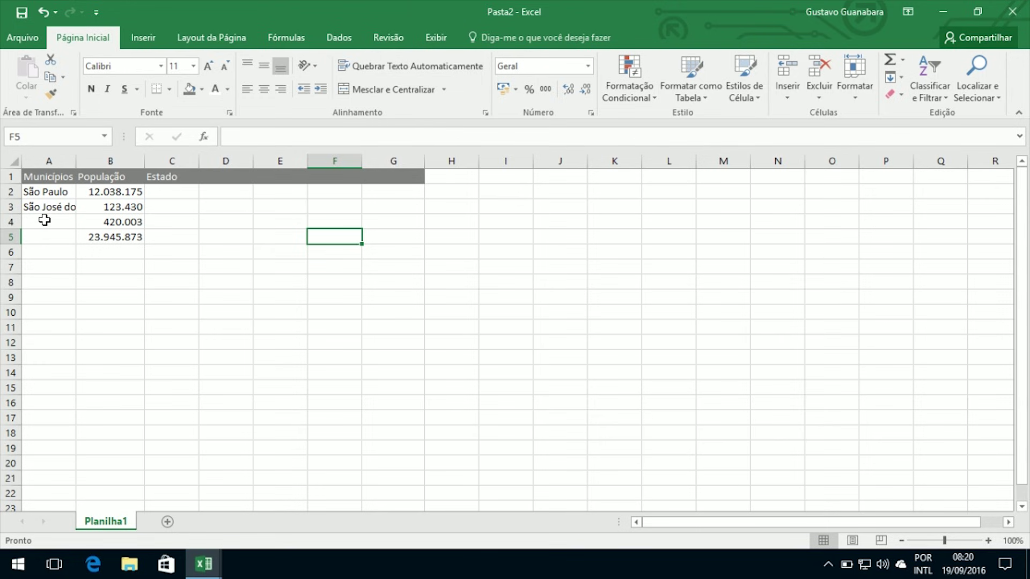
Step: Inspect the full text stored in cell A3 against its truncated display in the column
{"action": "left_click", "coordinate": [43, 221]}
{"action": "left_click", "coordinate": [59, 206]}
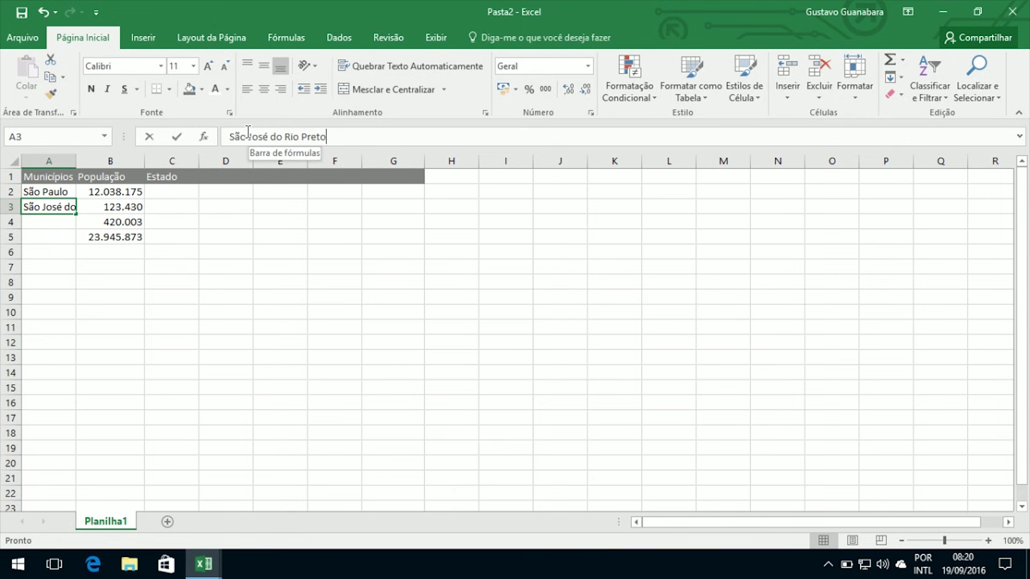
{"action": "left_click_drag", "start_coordinate": [229, 137], "coordinate": [358, 137]}
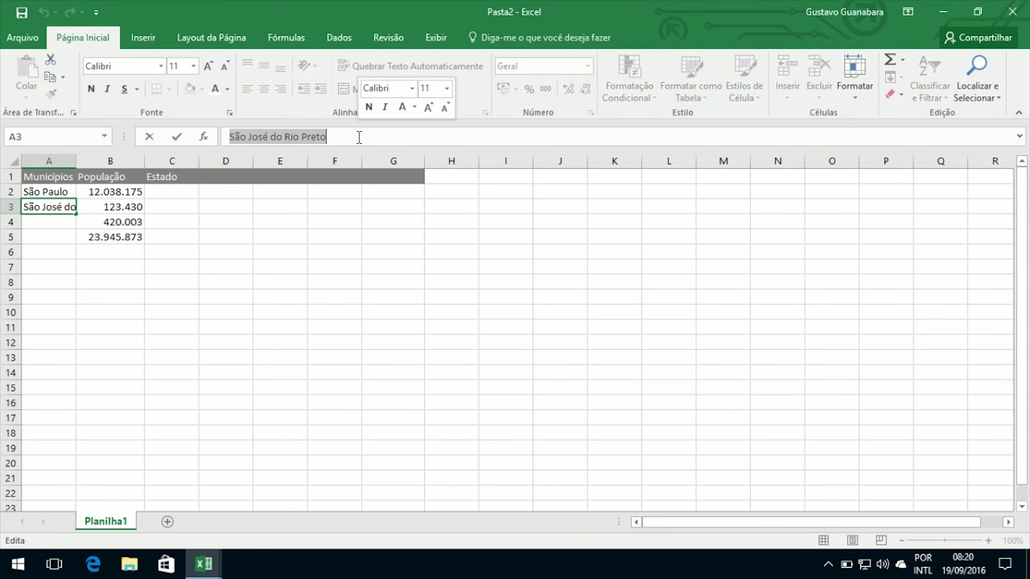
{"action": "left_click", "coordinate": [51, 224]}
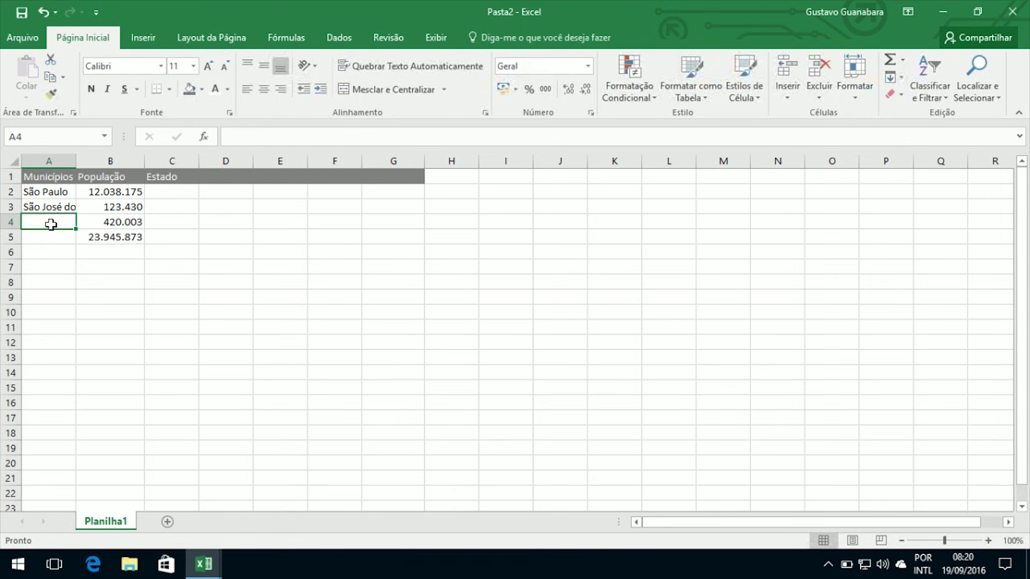
{"action": "left_click", "coordinate": [52, 206]}
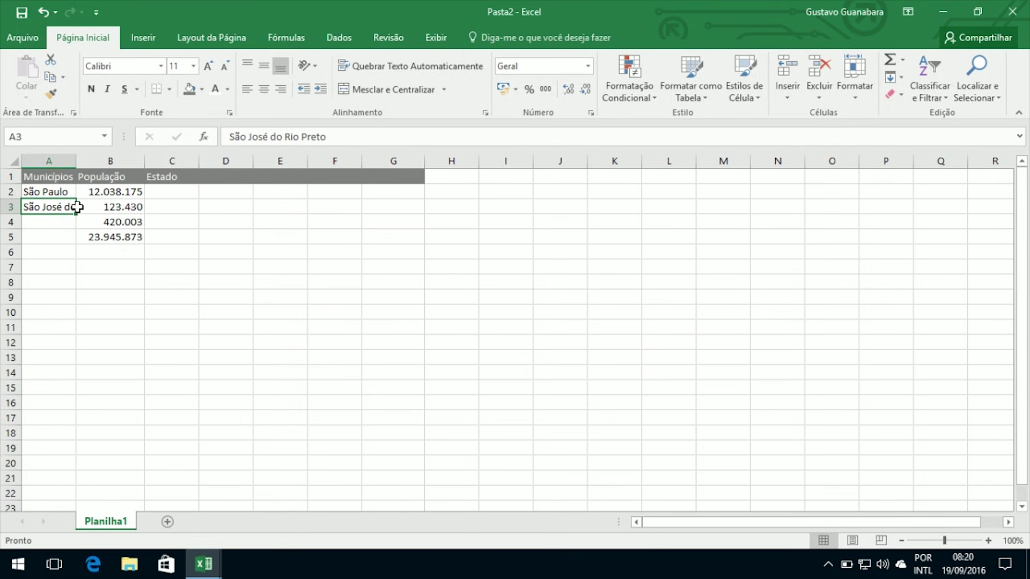
Step: Replace the population value in B3 with Rio Preto, and undo the replacement
{"action": "left_click", "coordinate": [116, 208]}
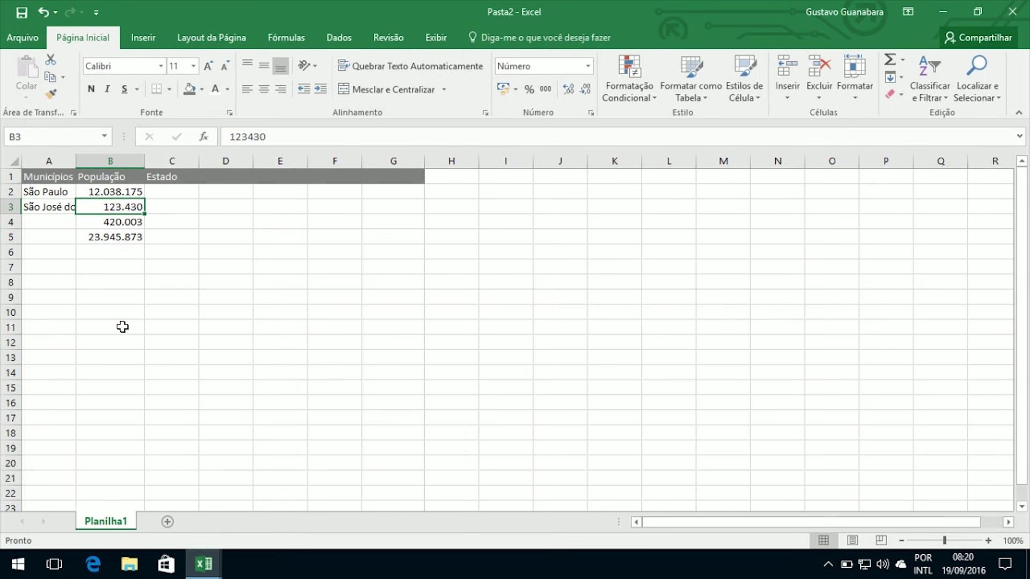
{"action": "key", "text": "BackSpace"}
{"action": "key", "text": "Return"}
{"action": "key", "text": "Up"}
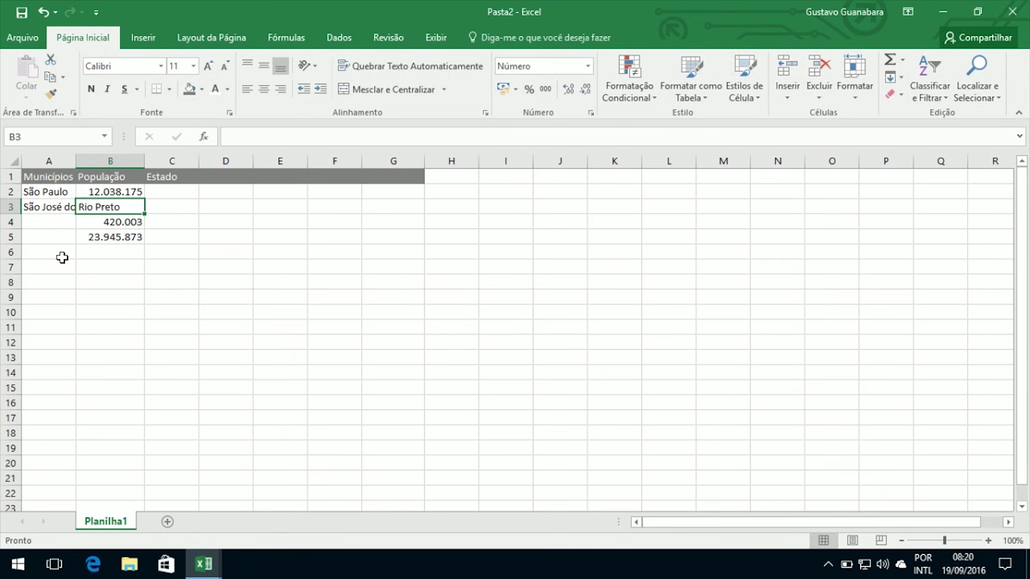
{"action": "key", "text": "ctrl+z"}
Step: Widen column A manually, and autofit its width to the longest entry
{"action": "left_click", "coordinate": [82, 312]}
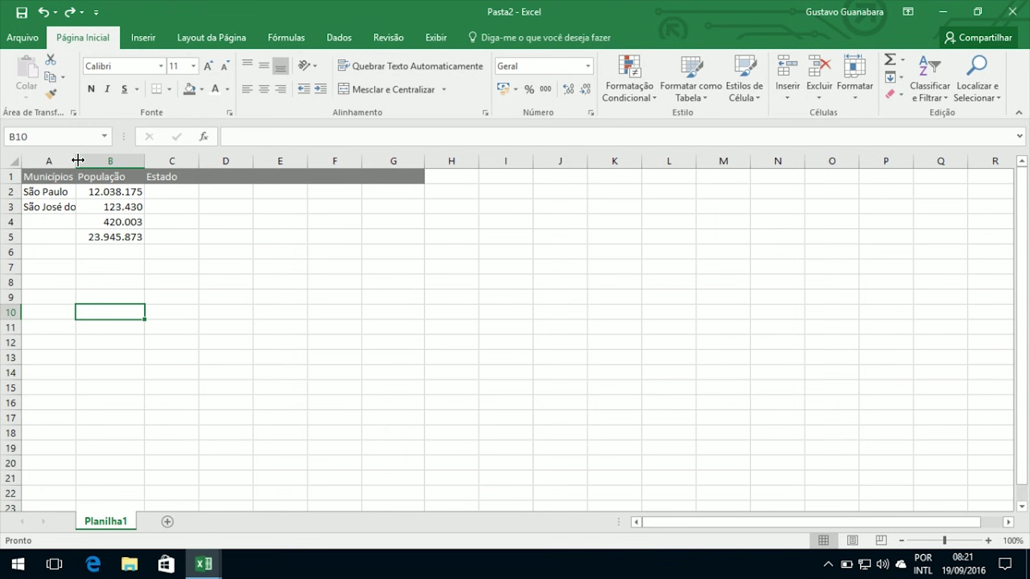
{"action": "left_click_drag", "start_coordinate": [78, 160], "coordinate": [269, 171]}
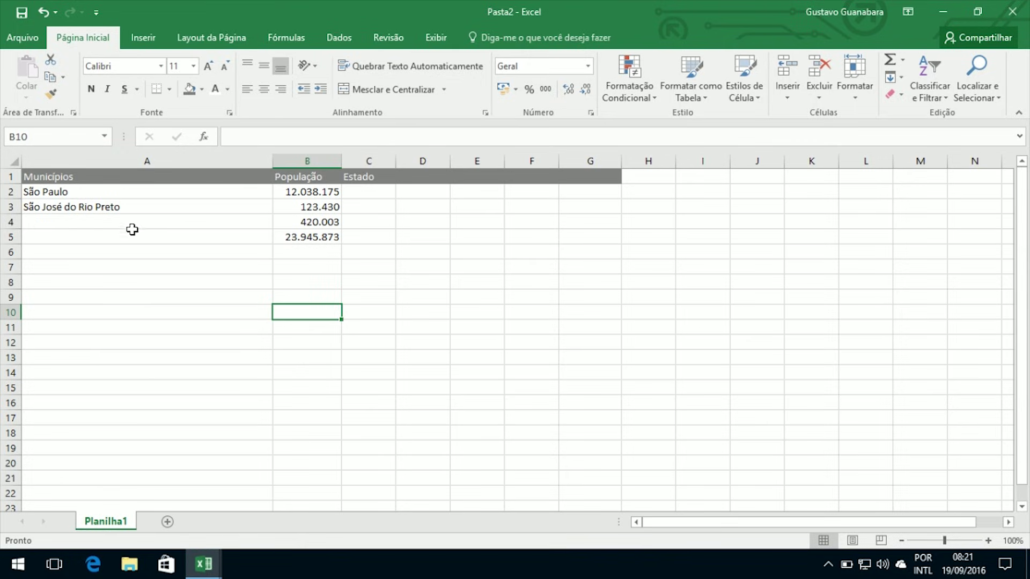
{"action": "double_click", "coordinate": [272, 159]}
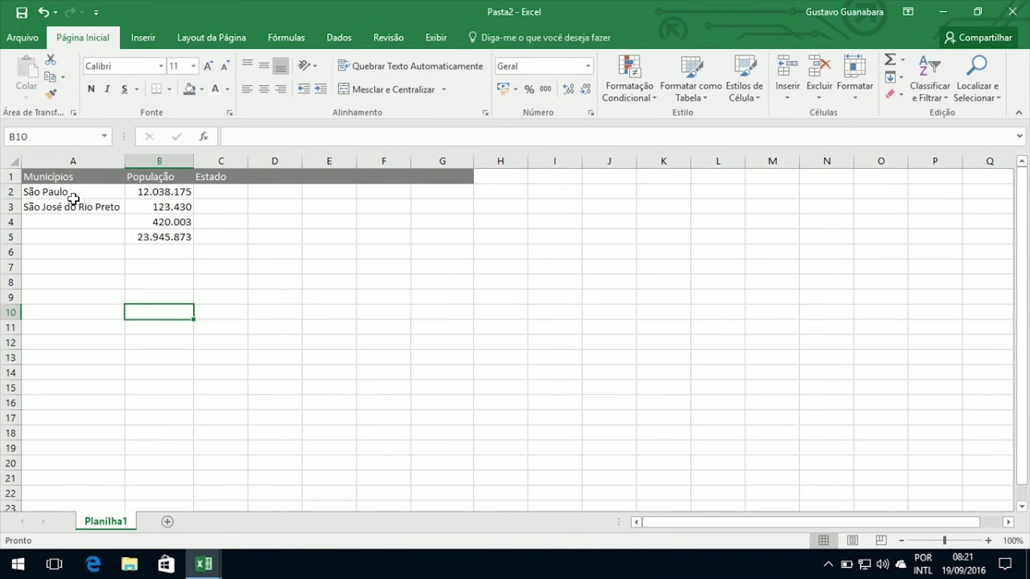
Step: Set the width of column A to exactly 20
{"action": "left_click", "coordinate": [74, 162]}
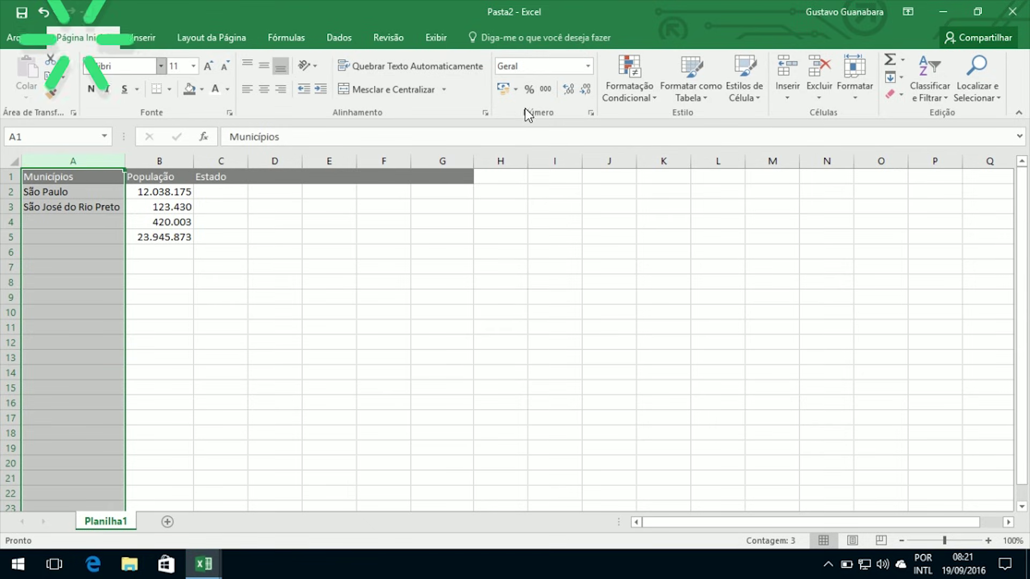
{"action": "left_click", "coordinate": [855, 72]}
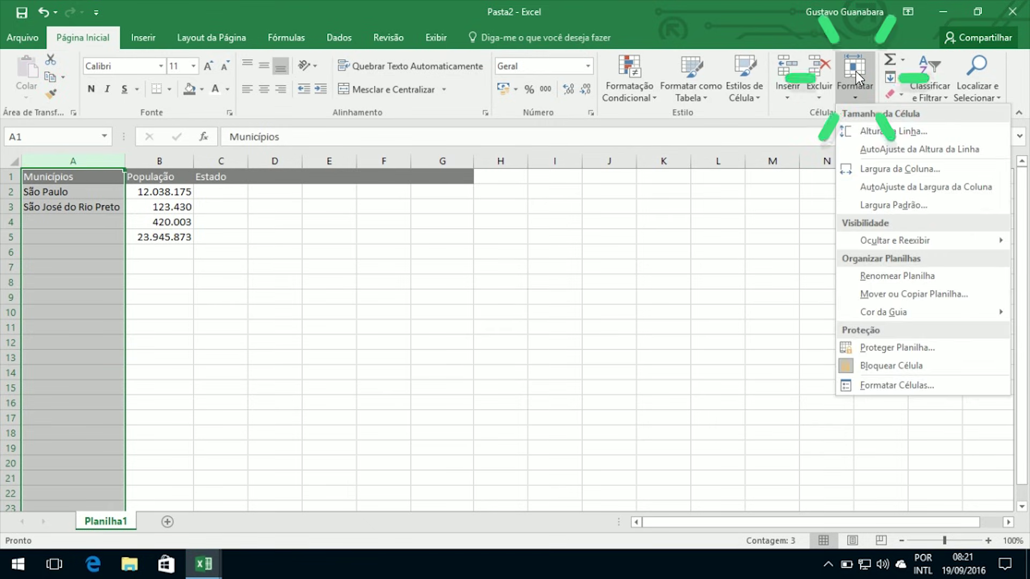
{"action": "left_click", "coordinate": [897, 169]}
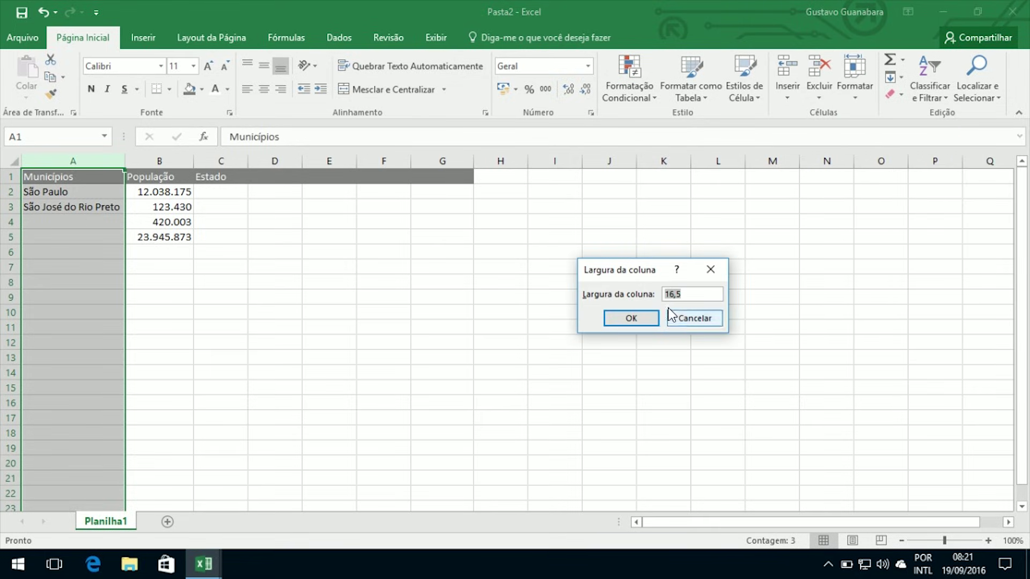
{"action": "left_click", "coordinate": [630, 318]}
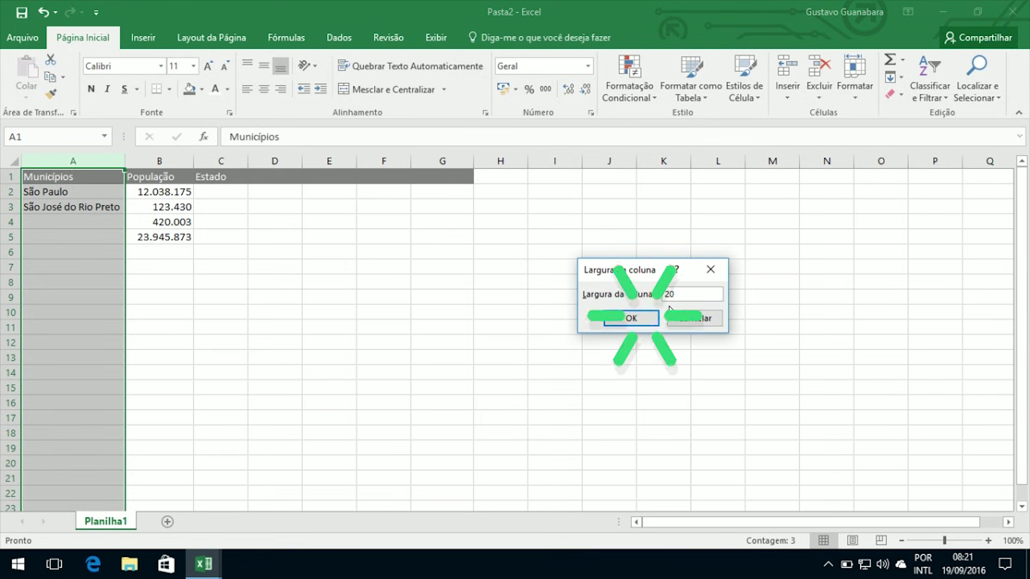
{"action": "left_click", "coordinate": [190, 357]}
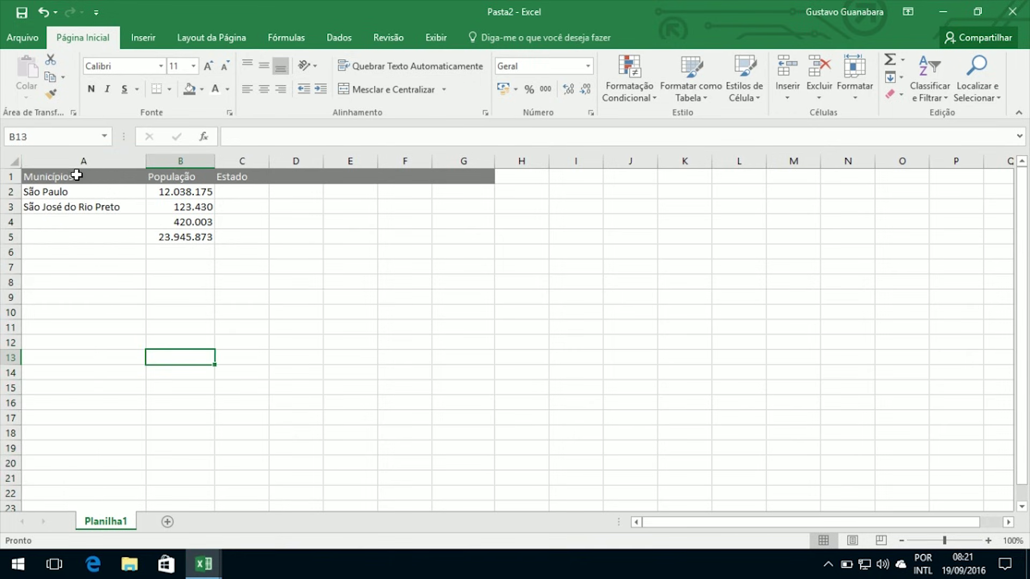
Step: Select the entire columns A through G and set their width to 16
{"action": "left_click_drag", "start_coordinate": [80, 161], "coordinate": [180, 161]}
{"action": "left_click_drag", "start_coordinate": [61, 161], "coordinate": [437, 158]}
{"action": "left_click", "coordinate": [158, 216]}
{"action": "left_click_drag", "start_coordinate": [79, 178], "coordinate": [484, 226]}
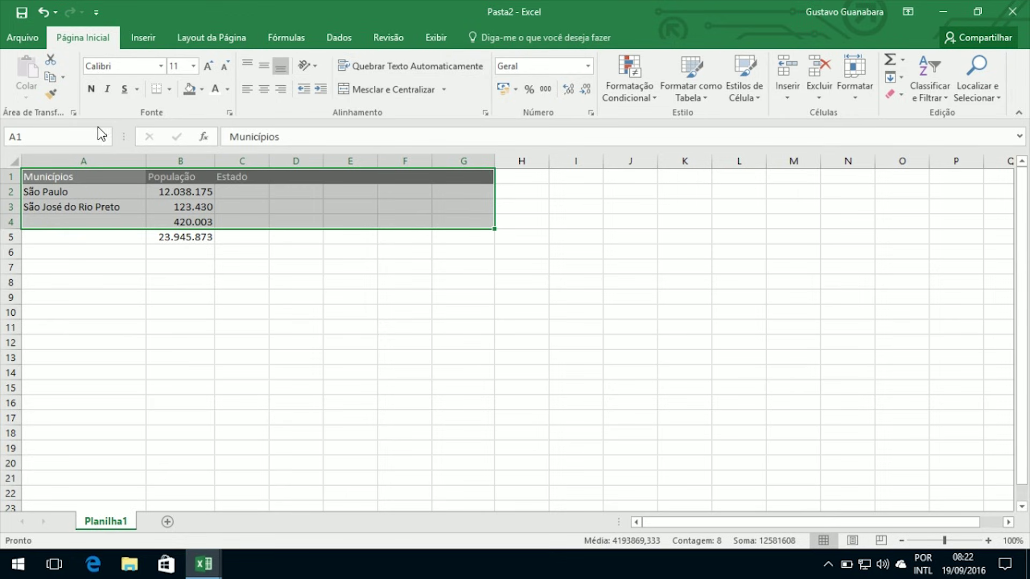
{"action": "left_click_drag", "start_coordinate": [80, 161], "coordinate": [453, 161]}
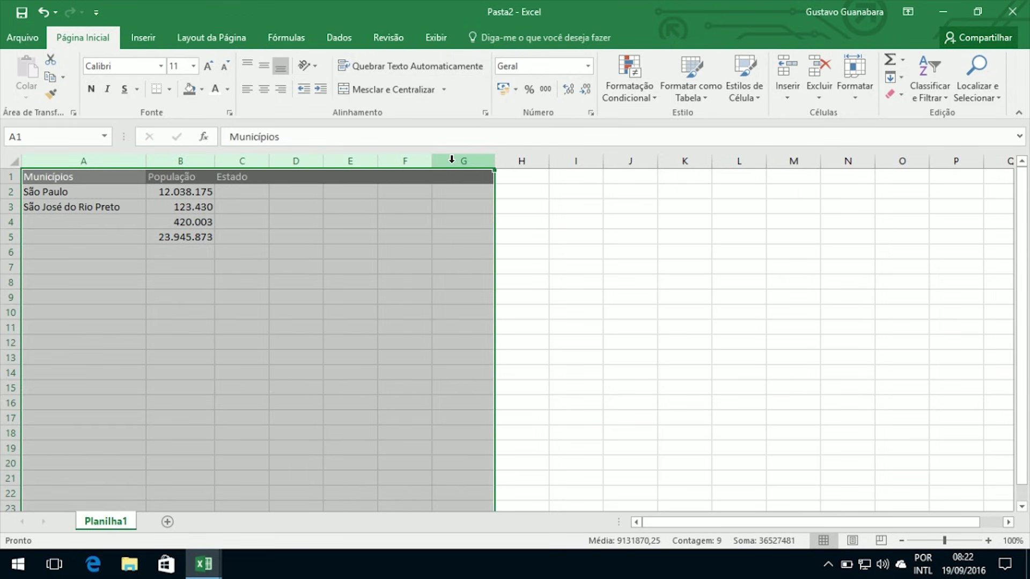
{"action": "left_click", "coordinate": [848, 66]}
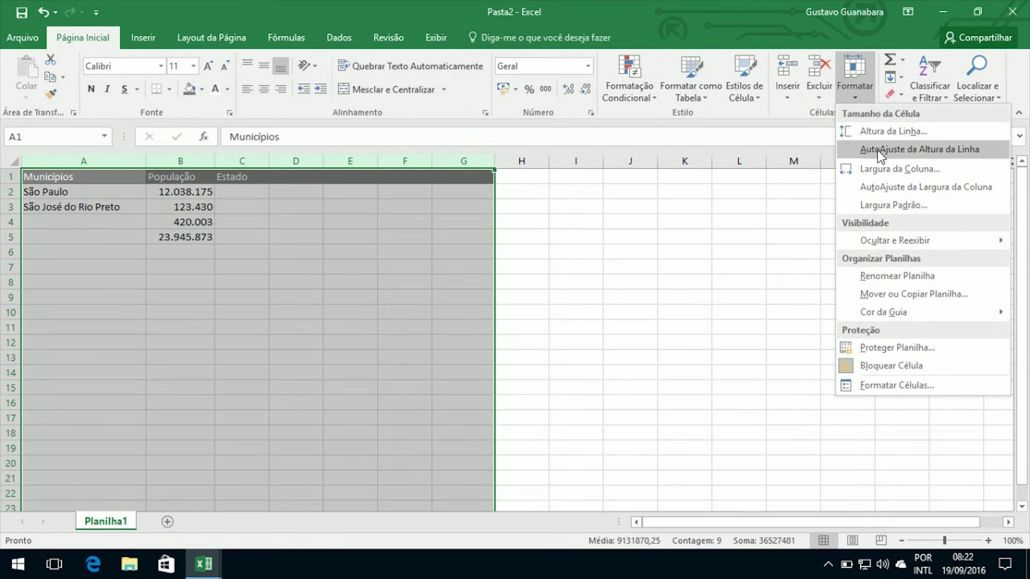
{"action": "left_click", "coordinate": [870, 171]}
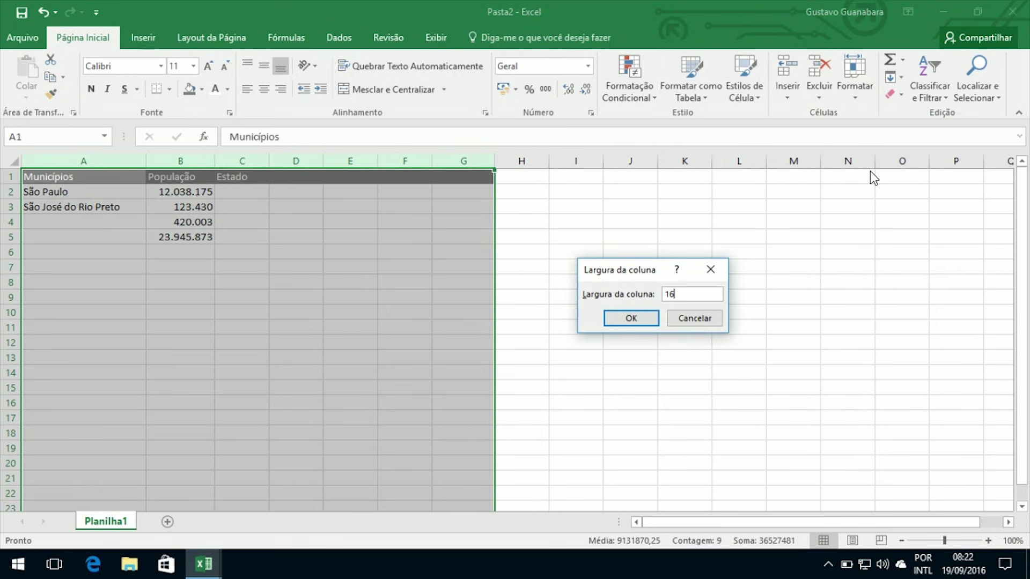
{"action": "key", "text": "Return"}
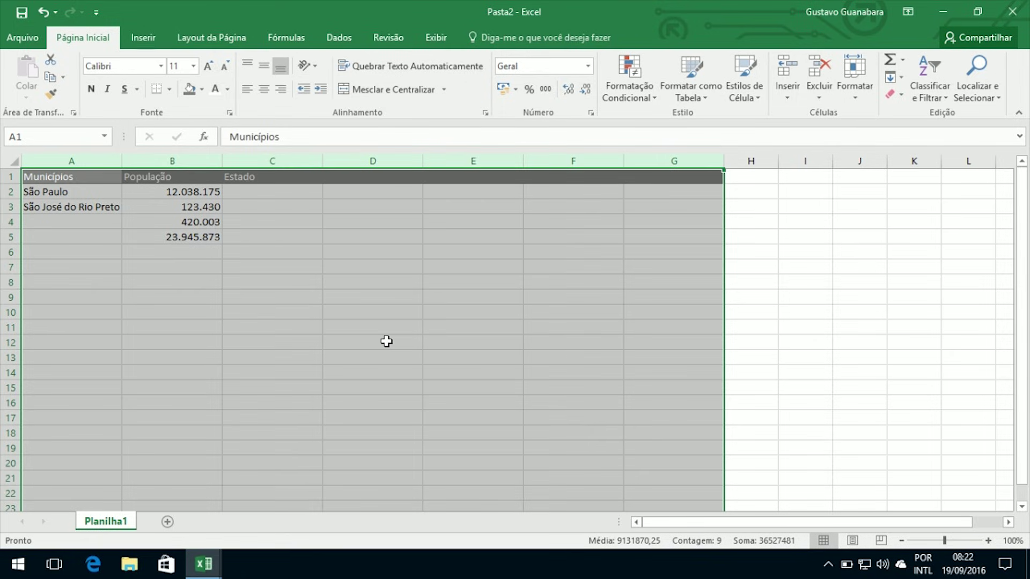
{"action": "left_click", "coordinate": [472, 282]}
Step: Select the entire rows 1 through 11 and set their height to 22
{"action": "left_click", "coordinate": [128, 236]}
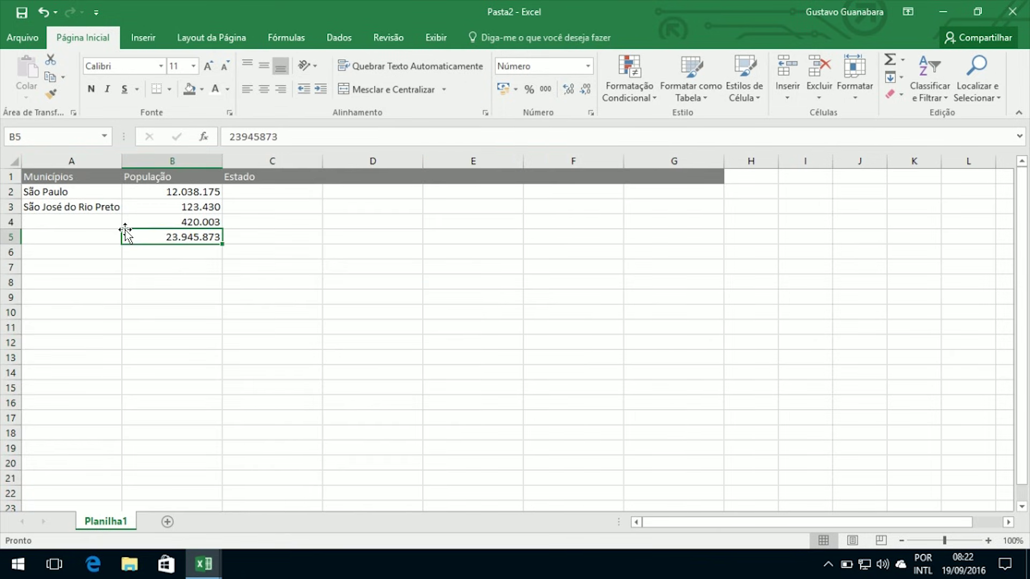
{"action": "left_click_drag", "start_coordinate": [5, 176], "coordinate": [16, 314]}
{"action": "left_click", "coordinate": [177, 265]}
{"action": "left_click_drag", "start_coordinate": [68, 176], "coordinate": [619, 279]}
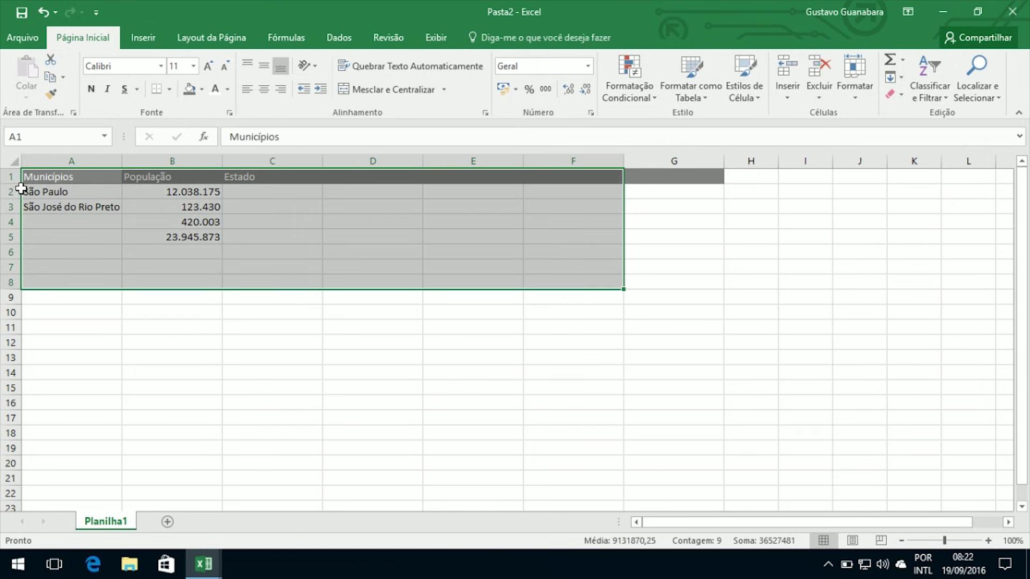
{"action": "left_click_drag", "start_coordinate": [10, 177], "coordinate": [13, 329]}
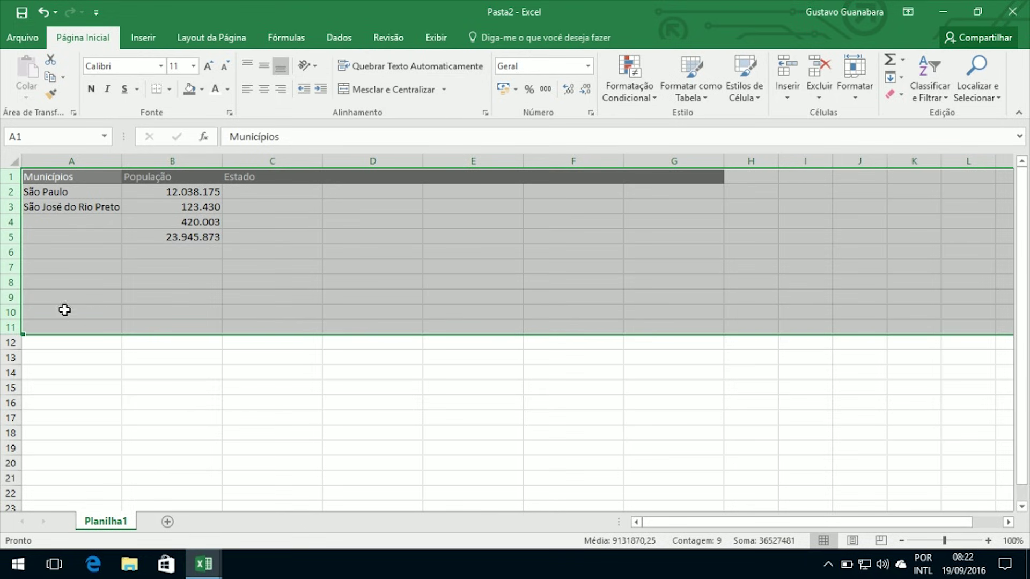
{"action": "left_click", "coordinate": [859, 74]}
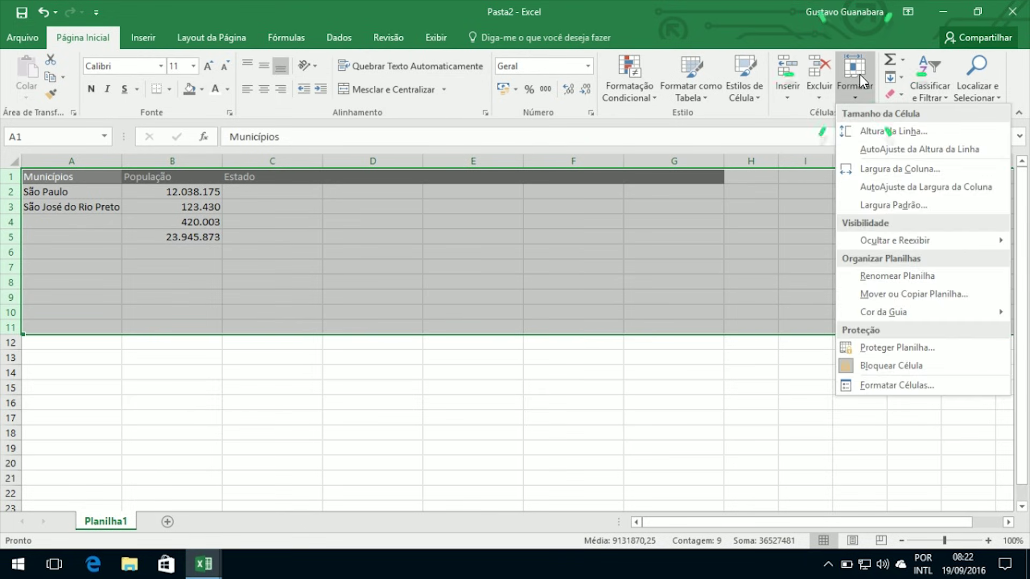
{"action": "left_click", "coordinate": [891, 130]}
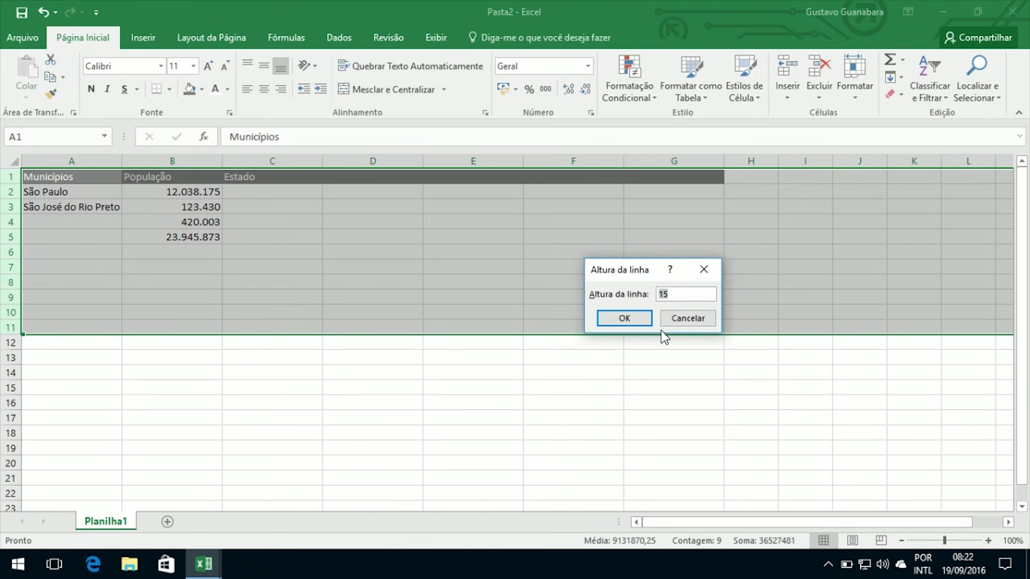
{"action": "type", "text": "22"}
{"action": "key", "text": "Return"}
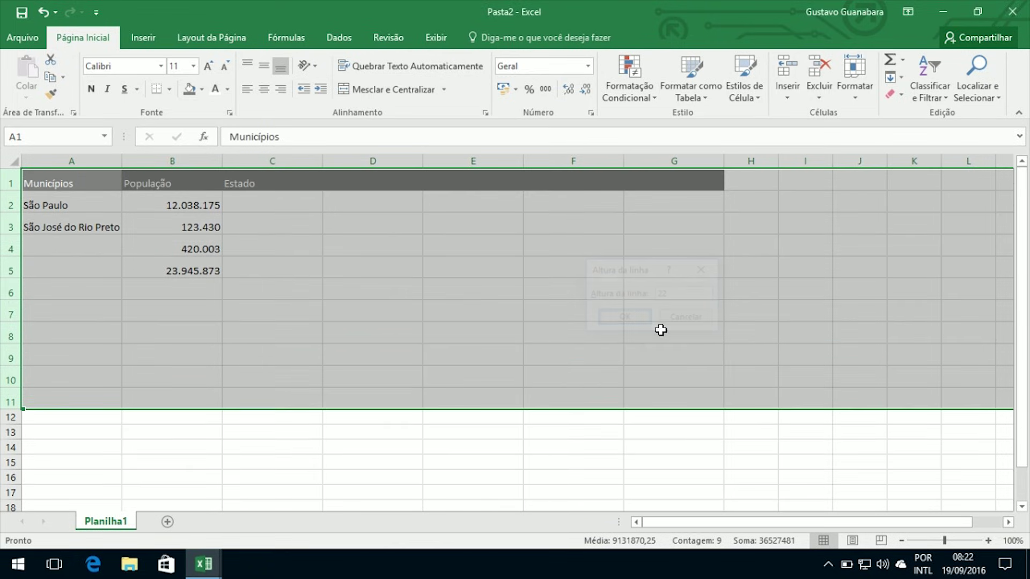
{"action": "left_click", "coordinate": [196, 435]}
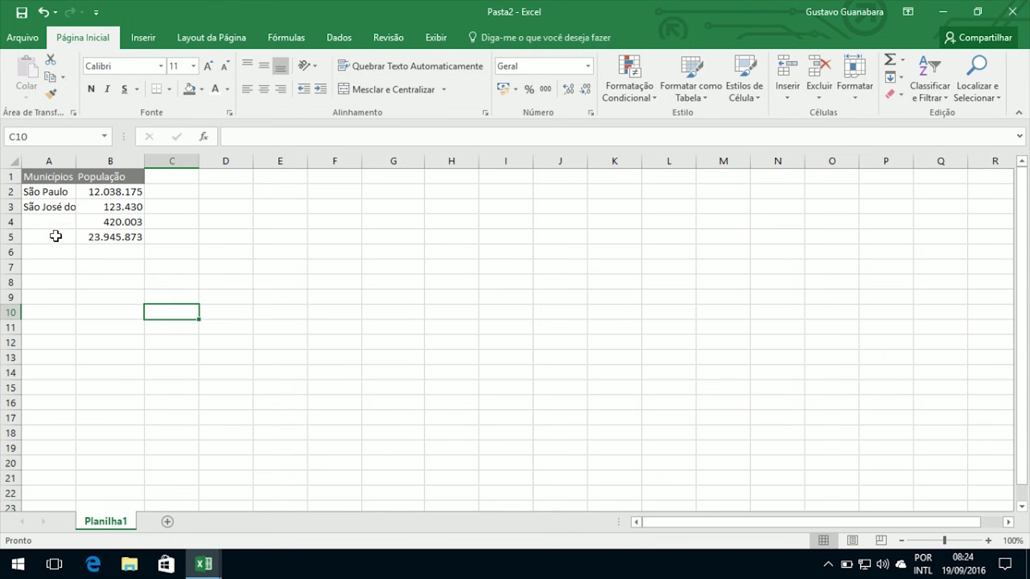
{"action": "key", "text": "Up"}
{"action": "key", "text": "Up"}
{"action": "key", "text": "Up"}
{"action": "key", "text": "Up"}
{"action": "key", "text": "Up"}
{"action": "key", "text": "Up"}
{"action": "key", "text": "Up"}
{"action": "key", "text": "Up"}
{"action": "key", "text": "Up"}
{"action": "key", "text": "Left"}
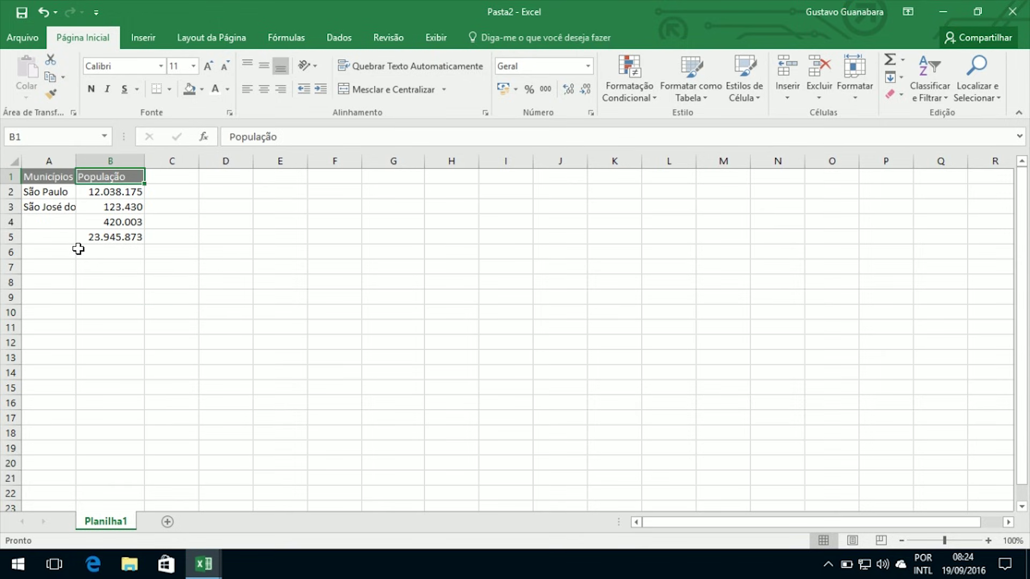
{"action": "key", "text": "ctrl+z"}
{"action": "key", "text": "ctrl+z"}
{"action": "key", "text": "ctrl+z"}
{"action": "key", "text": "ctrl+z"}
{"action": "key", "text": "ctrl+z"}
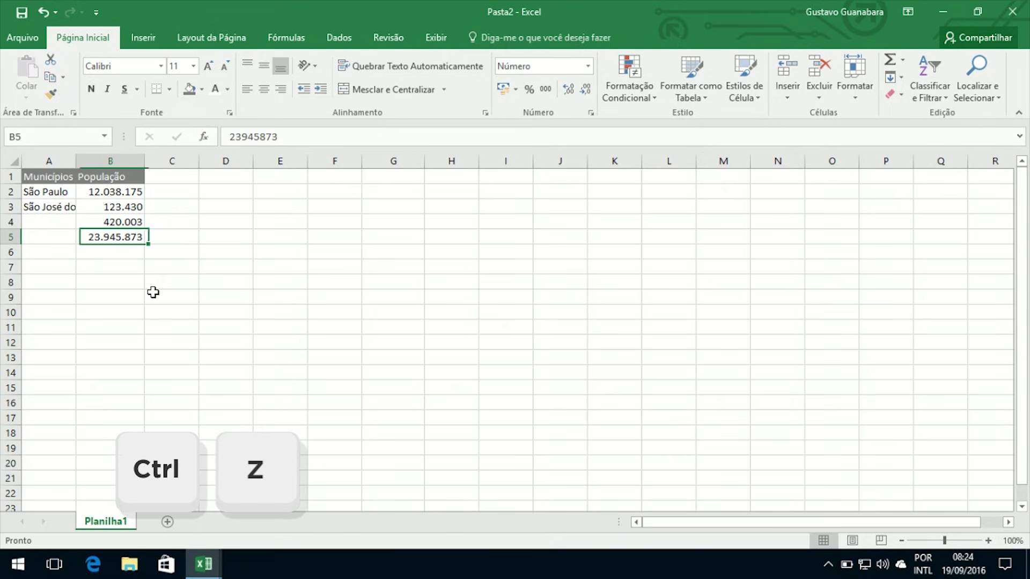
{"action": "key", "text": "ctrl+z"}
{"action": "key", "text": "ctrl+z"}
{"action": "key", "text": "ctrl+z"}
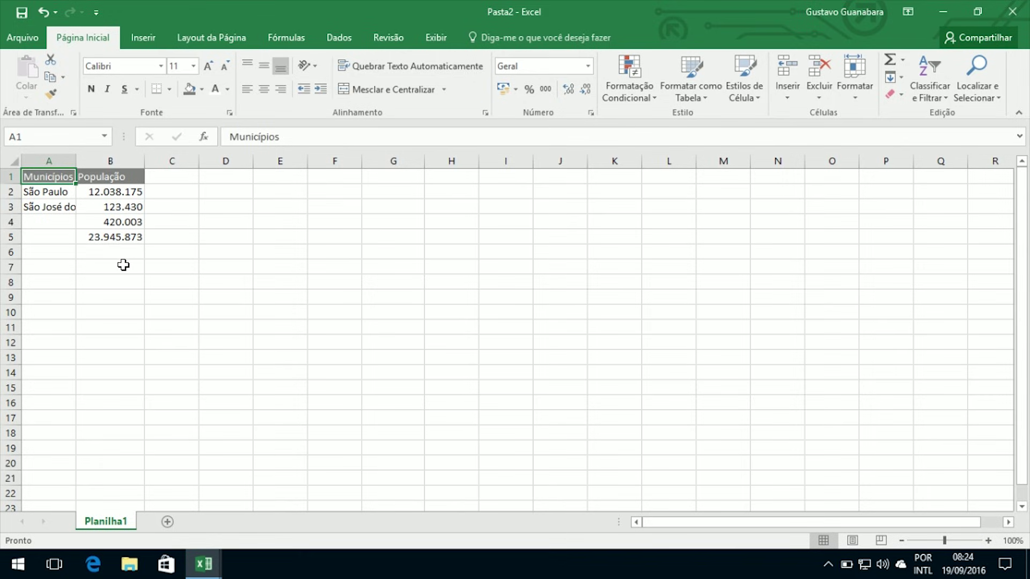
Step: Insert a blank row above the header row, and undo the insertion
{"action": "key", "text": "shift+space"}
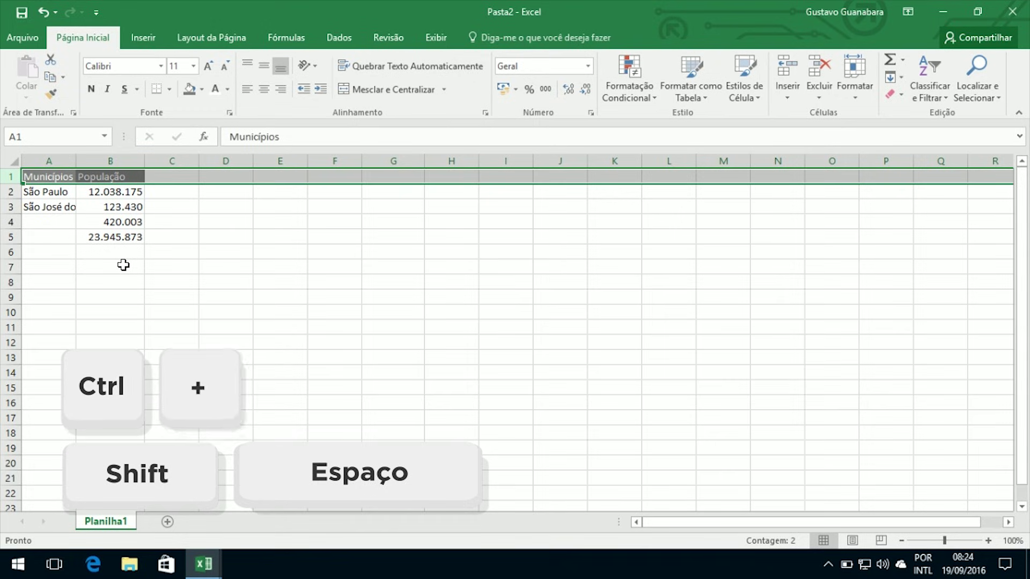
{"action": "key", "text": "ctrl+plus"}
{"action": "left_click", "coordinate": [165, 271]}
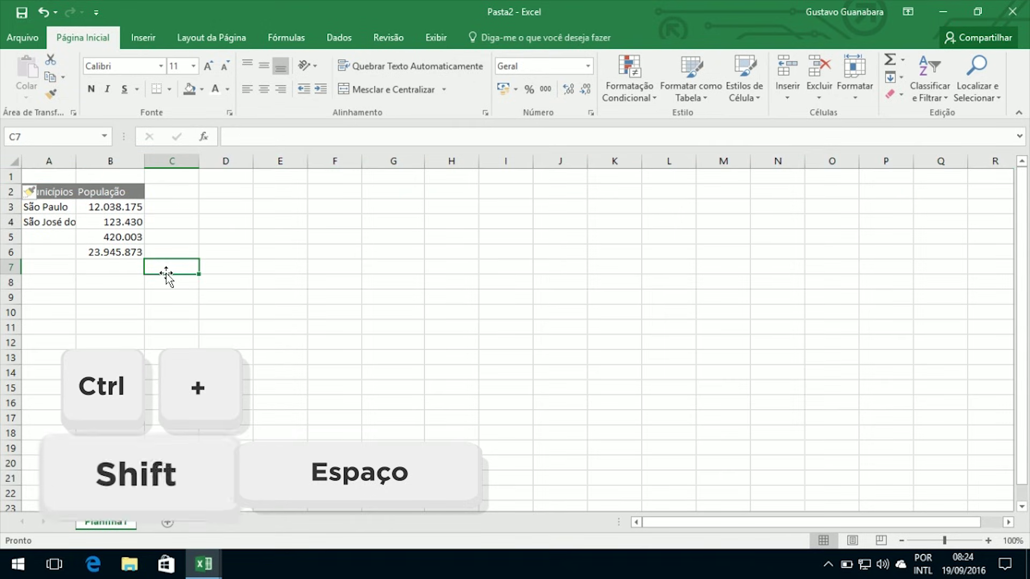
{"action": "key", "text": "ctrl+z"}
{"action": "left_click", "coordinate": [128, 252]}
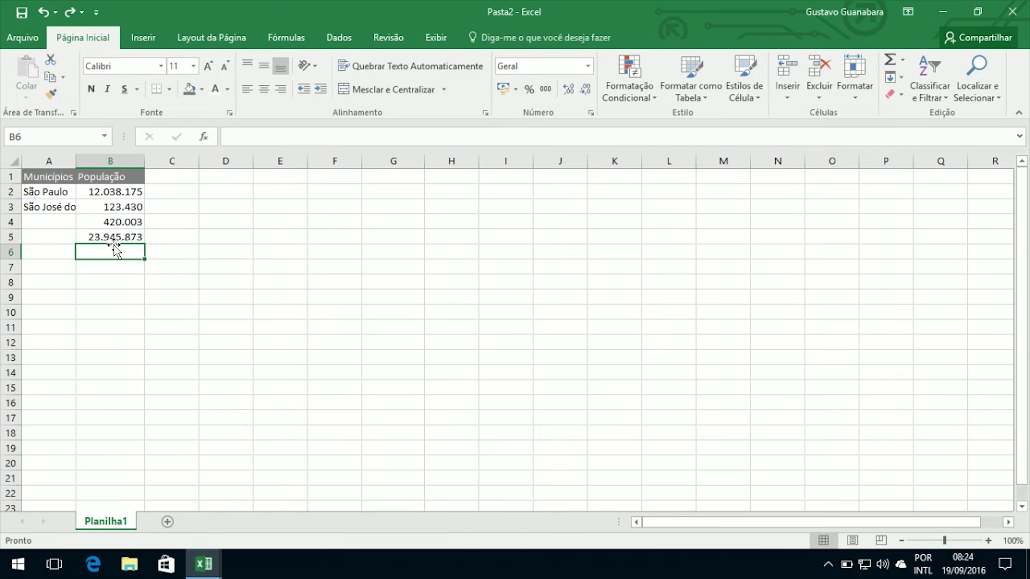
Step: Select the entire header row 1 and insert one blank row above it
{"action": "key", "text": "Right"}
{"action": "left_click", "coordinate": [10, 177]}
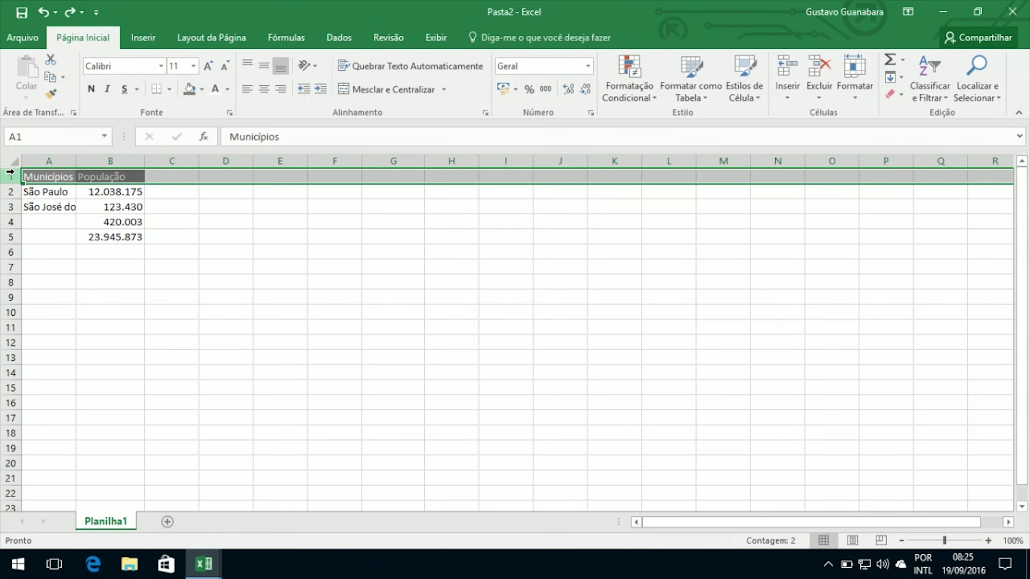
{"action": "left_click_drag", "start_coordinate": [48, 177], "coordinate": [110, 177]}
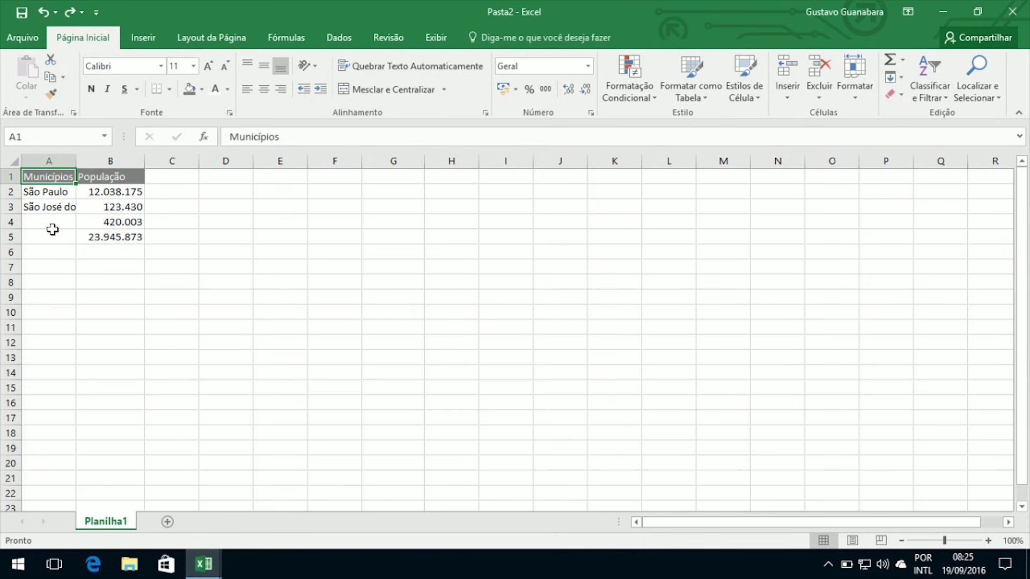
{"action": "key", "text": "shift+space"}
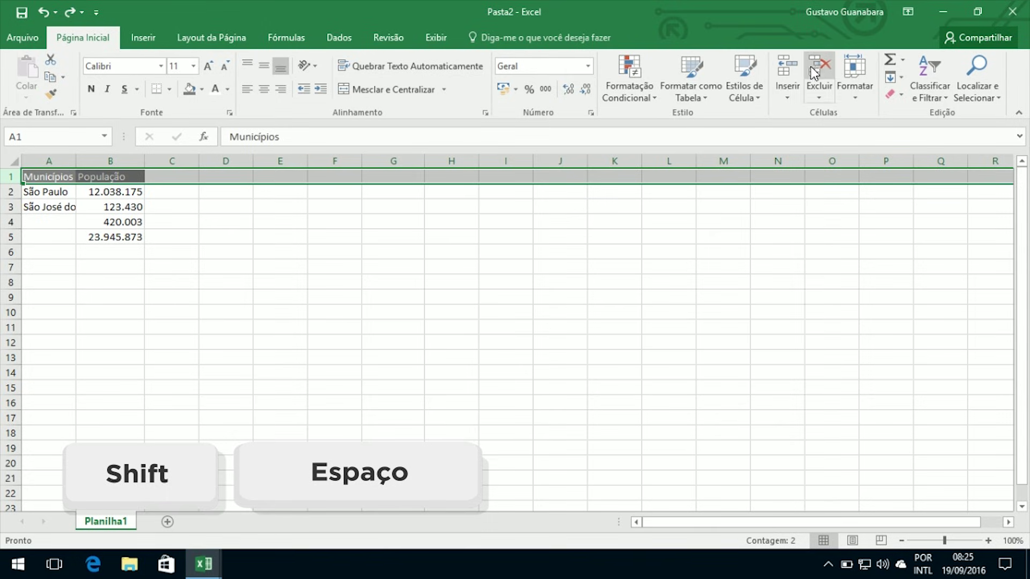
{"action": "left_click", "coordinate": [785, 68]}
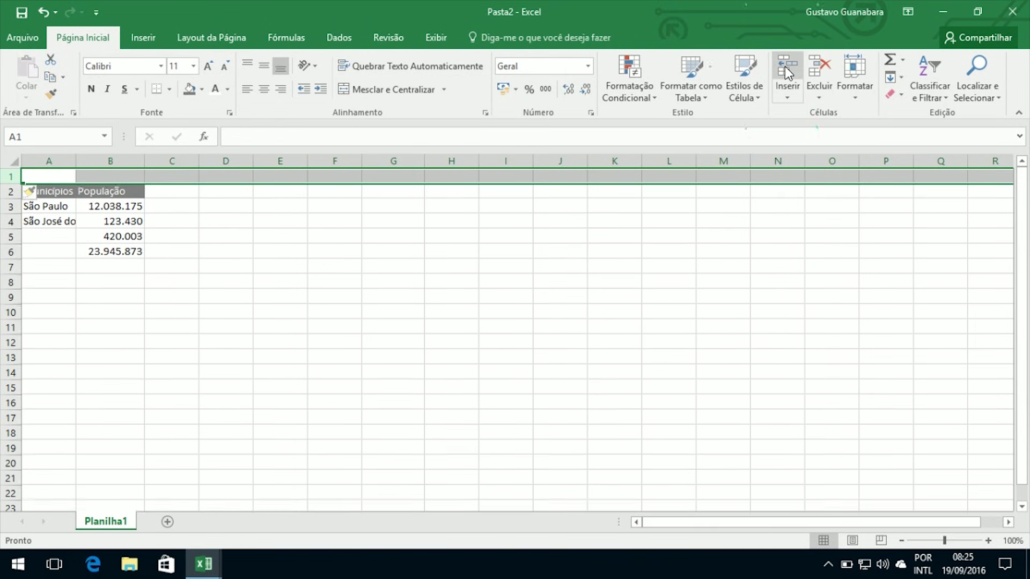
{"action": "left_click", "coordinate": [787, 98]}
{"action": "left_click", "coordinate": [786, 97]}
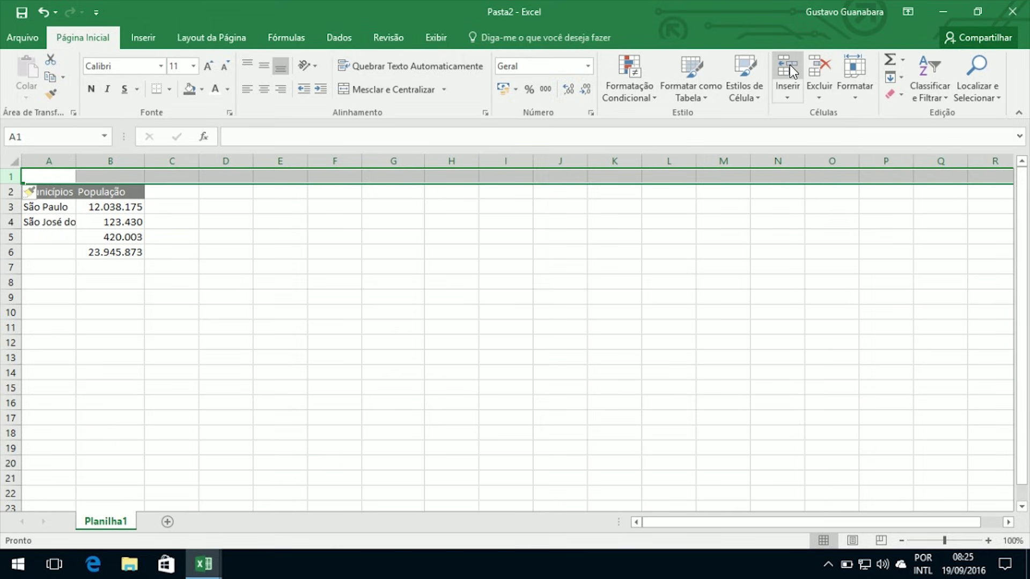
{"action": "left_click", "coordinate": [787, 97]}
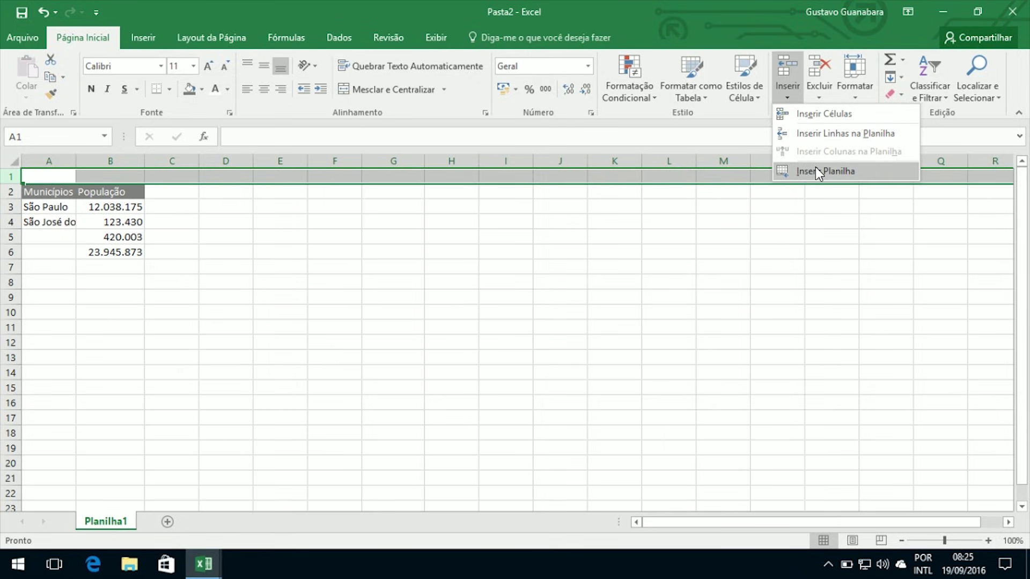
{"action": "left_click", "coordinate": [645, 282]}
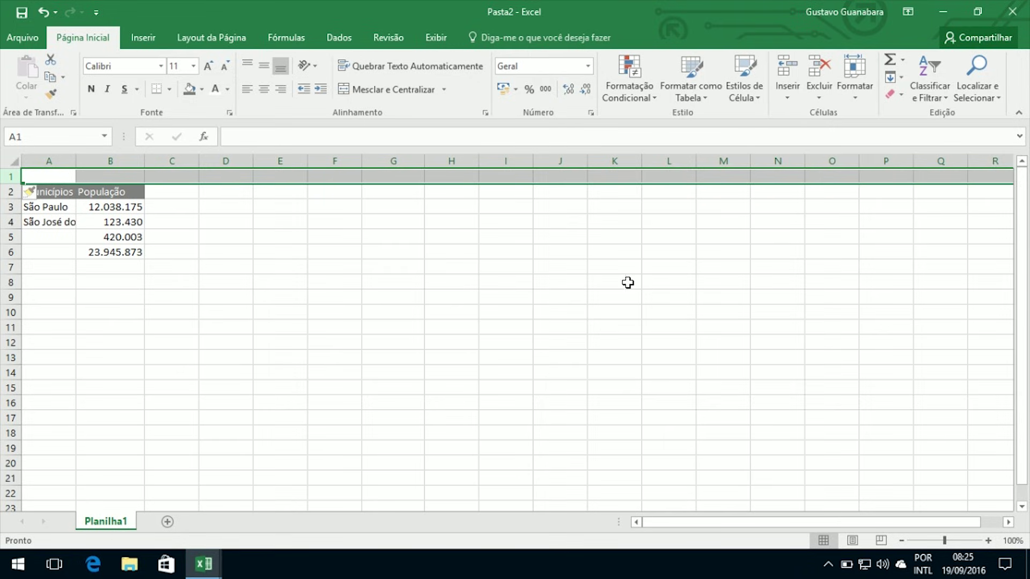
Step: Enter the title Levantamento Populacional in cell A1
{"action": "left_click", "coordinate": [108, 308]}
{"action": "left_click", "coordinate": [54, 177]}
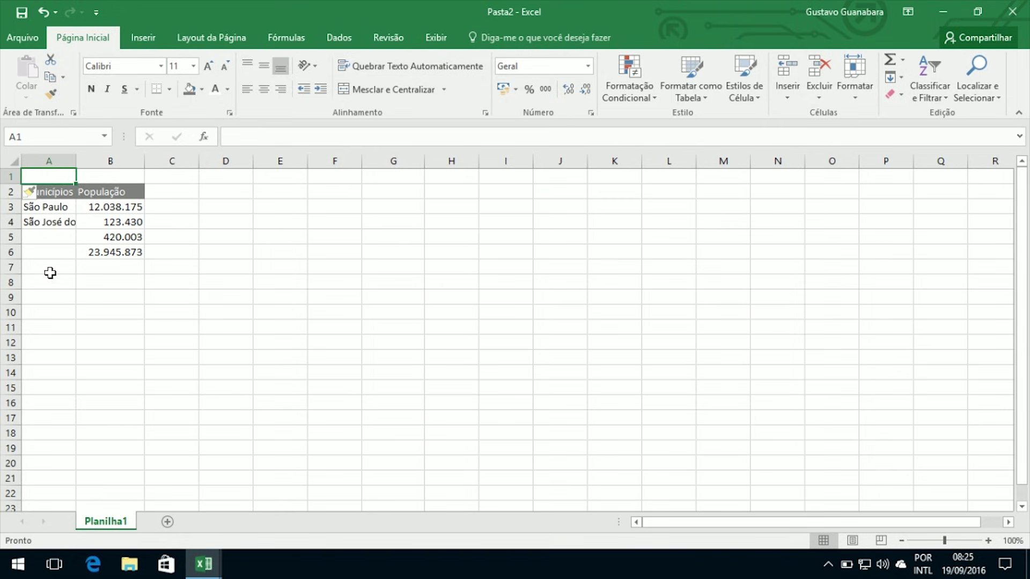
{"action": "type", "text": "Levantamento Populacional"}
{"action": "key", "text": "Return"}
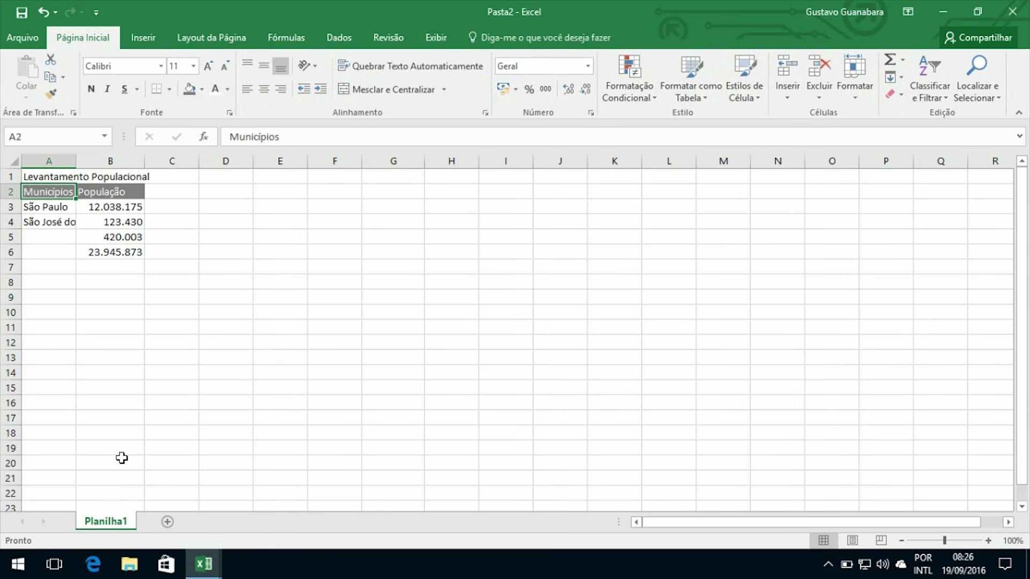
Step: Enter 3 in B1 beside the title to test how the long text overflows, and clear B1 again
{"action": "key", "text": "Up"}
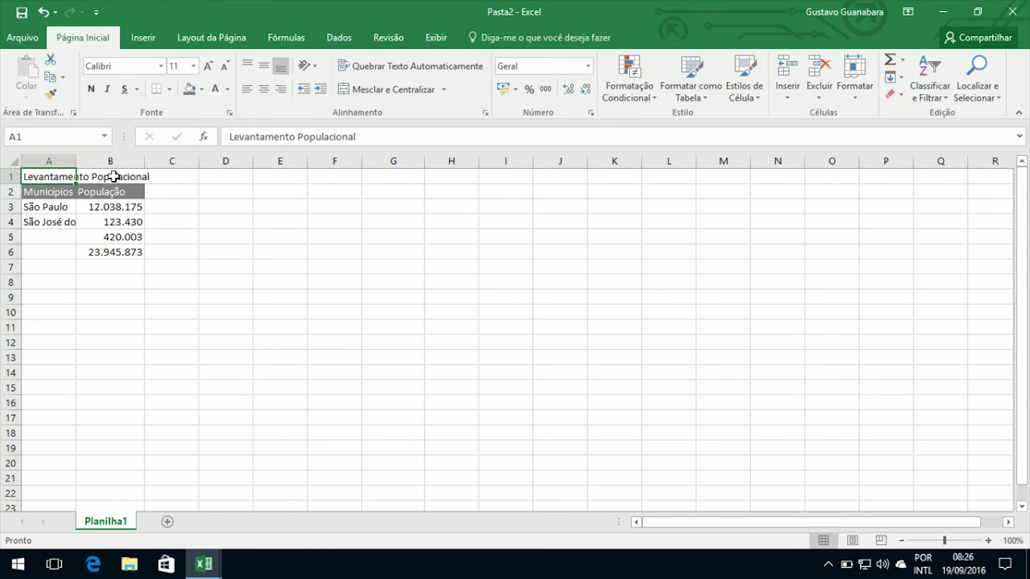
{"action": "left_click", "coordinate": [46, 158]}
{"action": "left_click", "coordinate": [99, 160]}
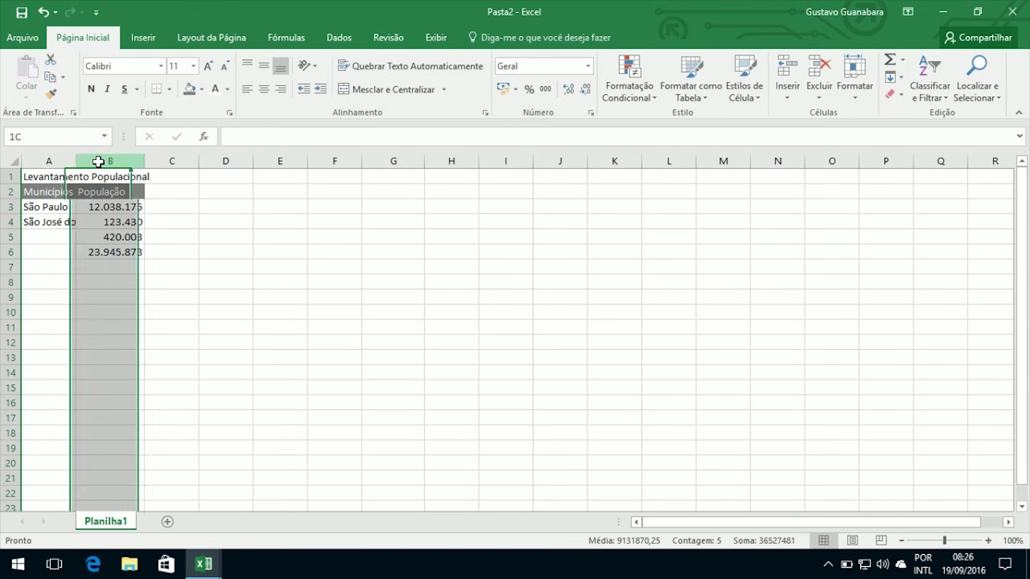
{"action": "left_click", "coordinate": [44, 177]}
{"action": "left_click", "coordinate": [102, 180]}
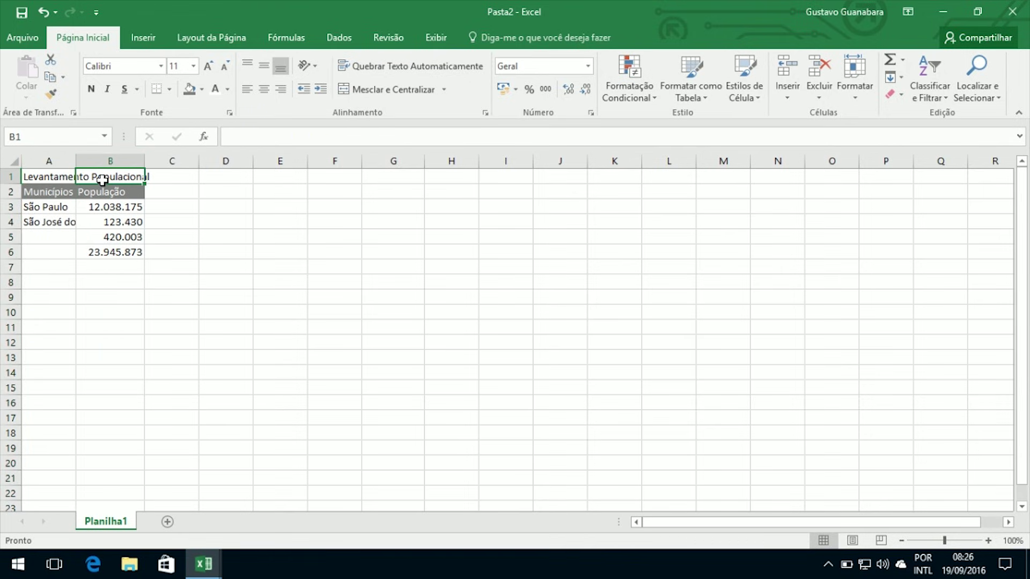
{"action": "type", "text": "3"}
{"action": "key", "text": "Return"}
{"action": "left_click", "coordinate": [44, 178]}
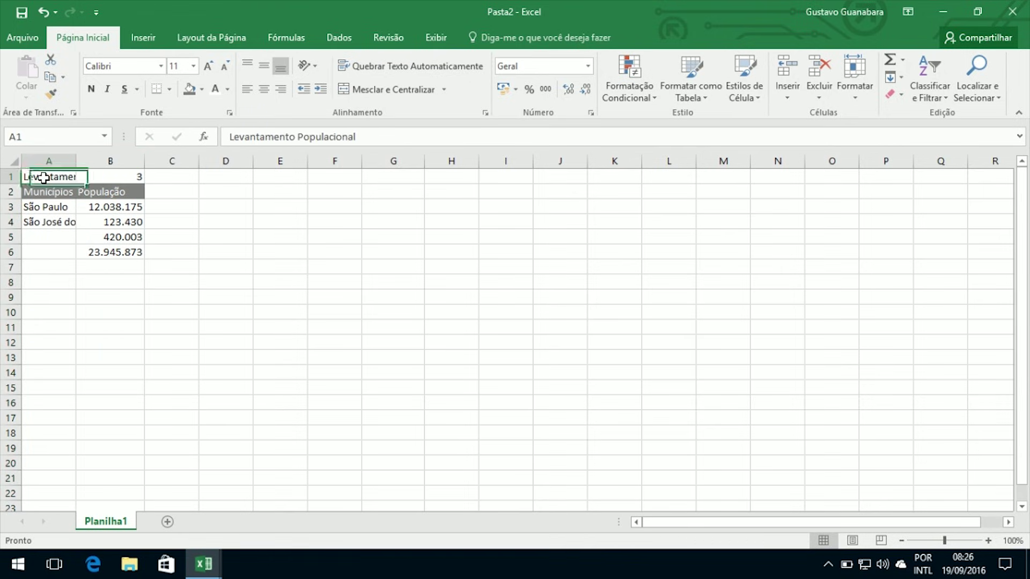
{"action": "left_click", "coordinate": [122, 179]}
{"action": "key", "text": "BackSpace"}
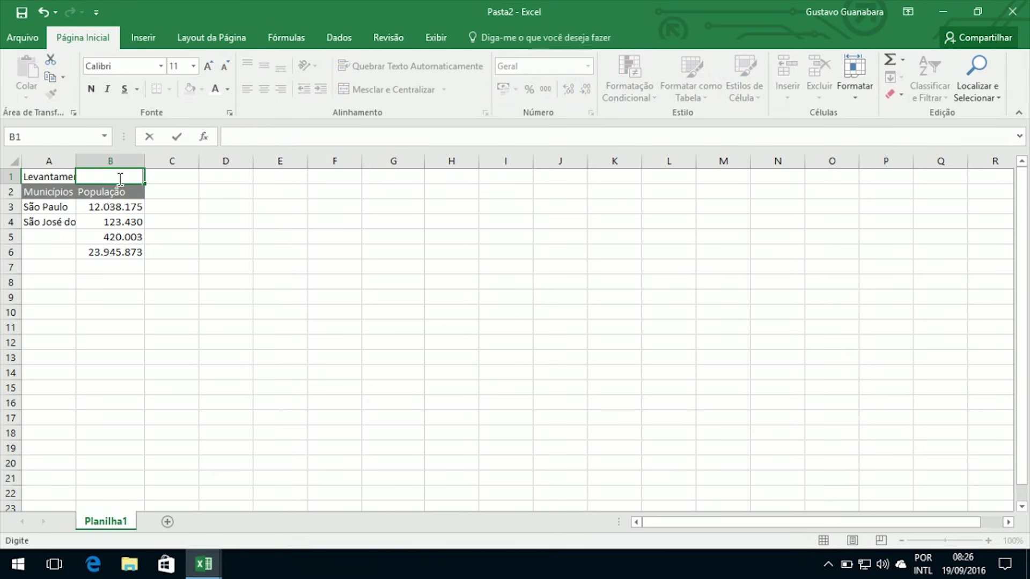
{"action": "left_click", "coordinate": [51, 186]}
Step: Merge cells A1 through F1 and center the title across them
{"action": "left_click", "coordinate": [39, 176]}
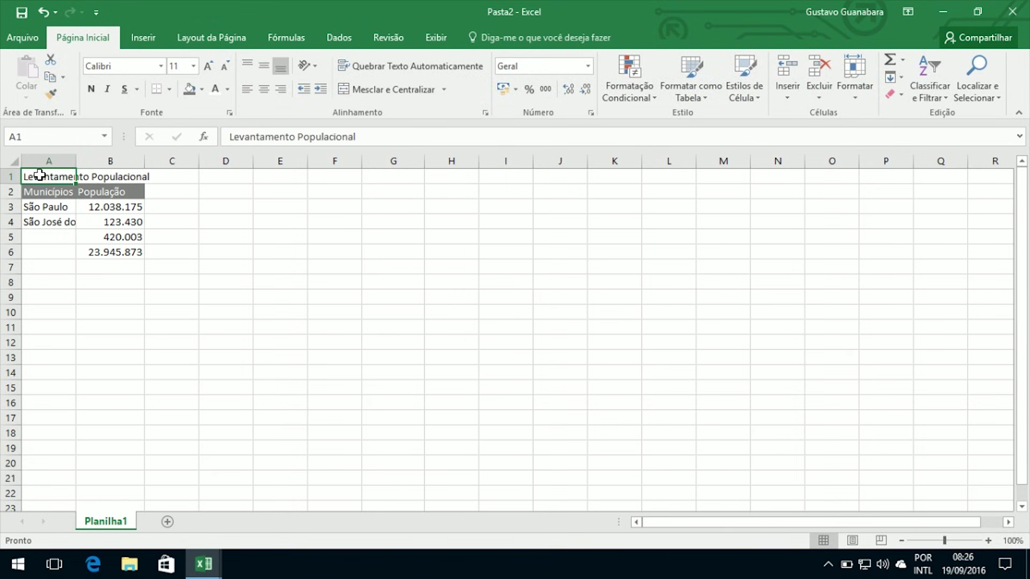
{"action": "left_click_drag", "start_coordinate": [39, 175], "coordinate": [341, 178]}
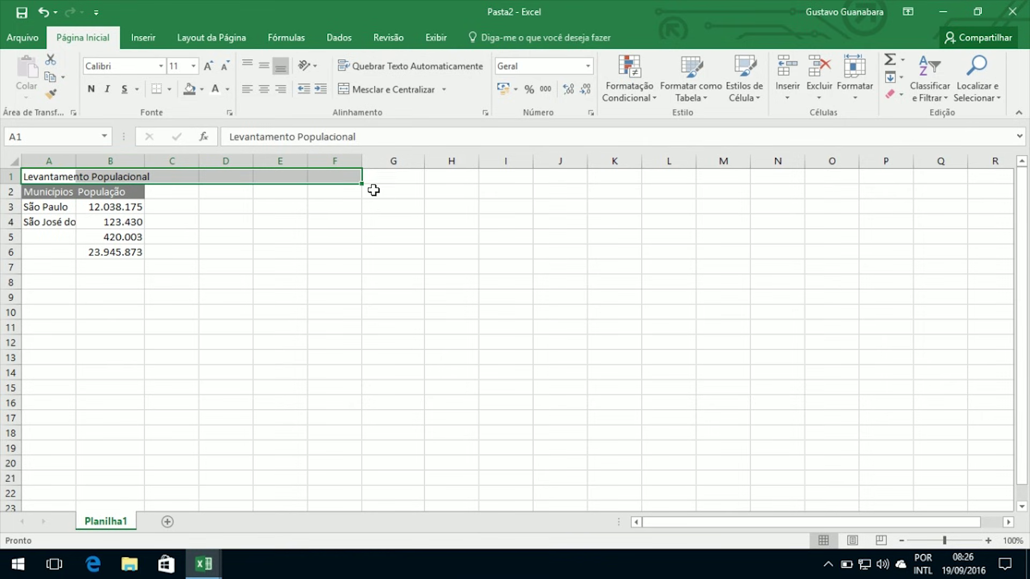
{"action": "left_click", "coordinate": [387, 89]}
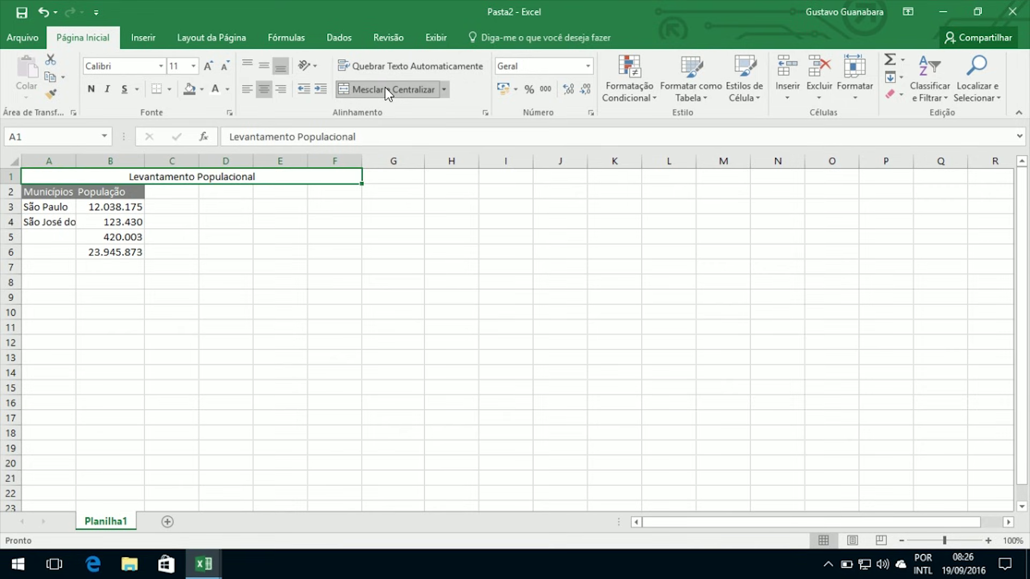
{"action": "left_click", "coordinate": [208, 223]}
Step: Increase the title's font size to 16 and make it bold
{"action": "left_click", "coordinate": [119, 179]}
{"action": "left_click", "coordinate": [207, 67]}
{"action": "left_click", "coordinate": [208, 67]}
{"action": "left_click", "coordinate": [207, 67]}
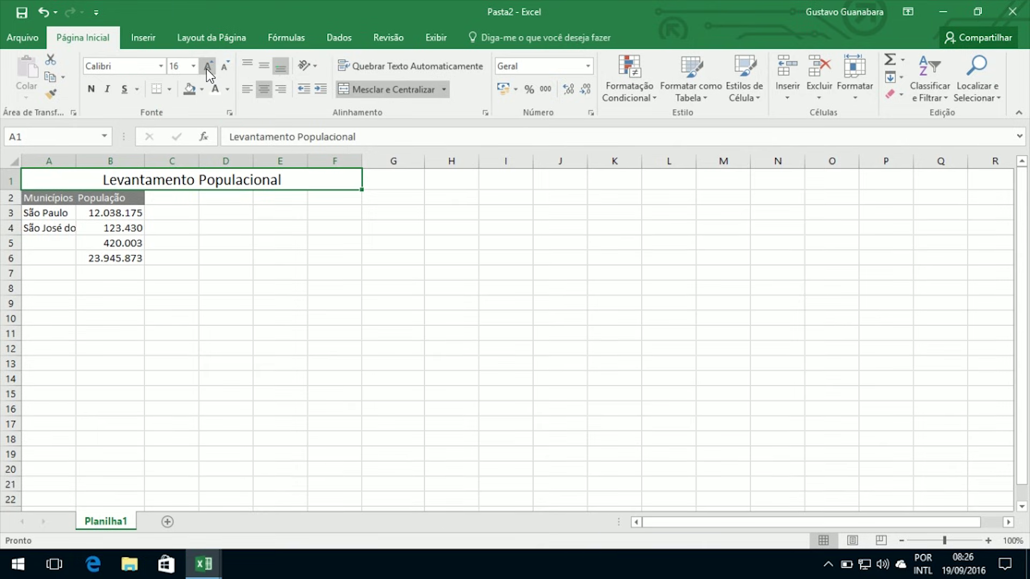
{"action": "left_click", "coordinate": [91, 89]}
{"action": "left_click", "coordinate": [232, 246]}
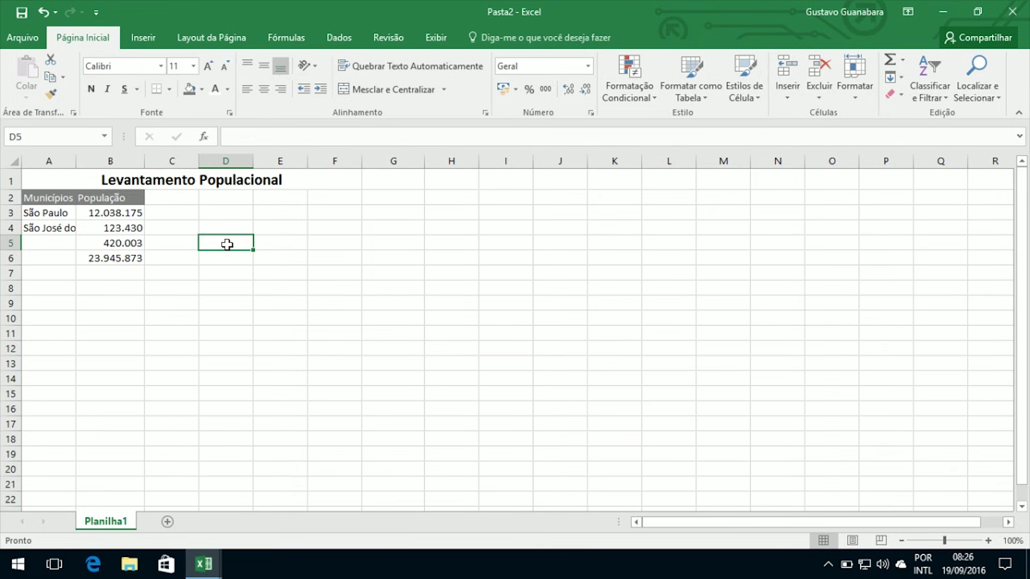
{"action": "left_click", "coordinate": [67, 182]}
{"action": "left_click", "coordinate": [171, 200]}
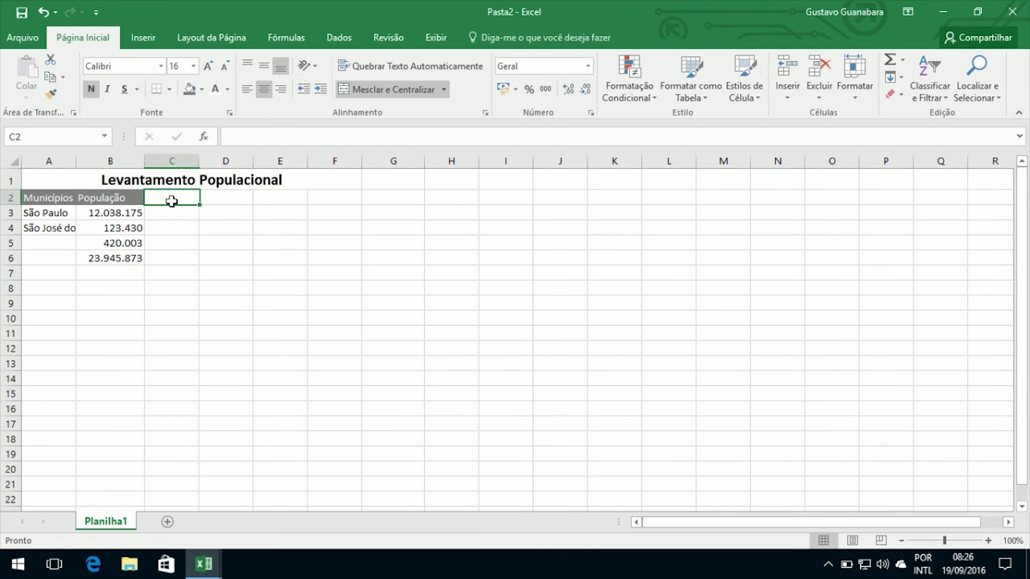
{"action": "left_click", "coordinate": [192, 184]}
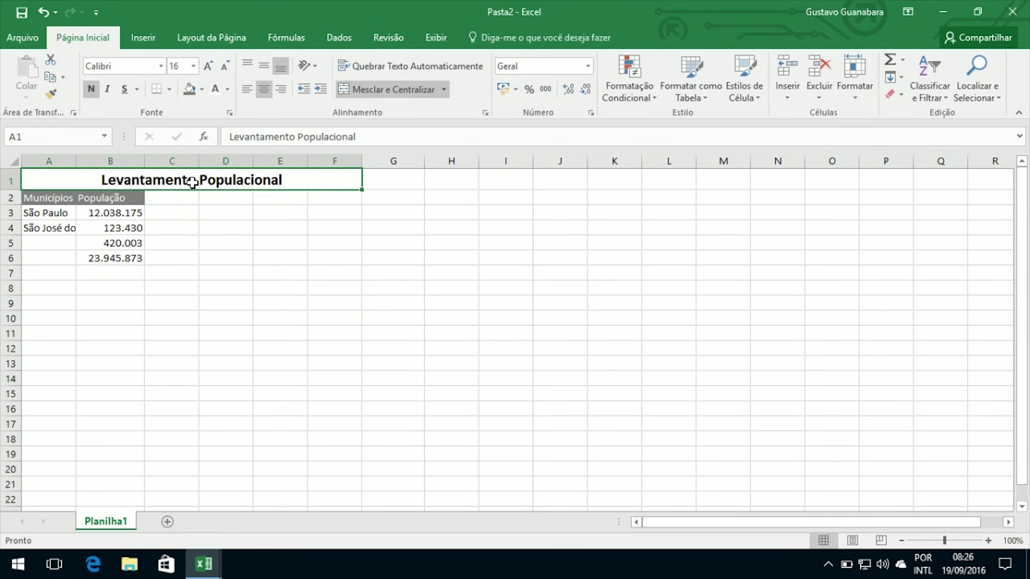
{"action": "left_click", "coordinate": [234, 252]}
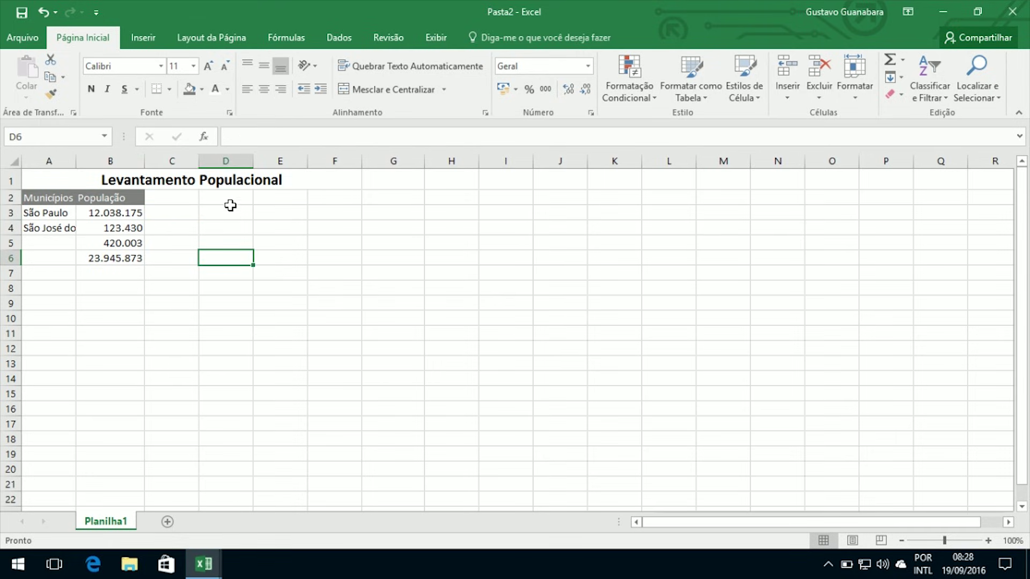
Step: Unmerge the title cells A1 through F1
{"action": "left_click", "coordinate": [218, 181]}
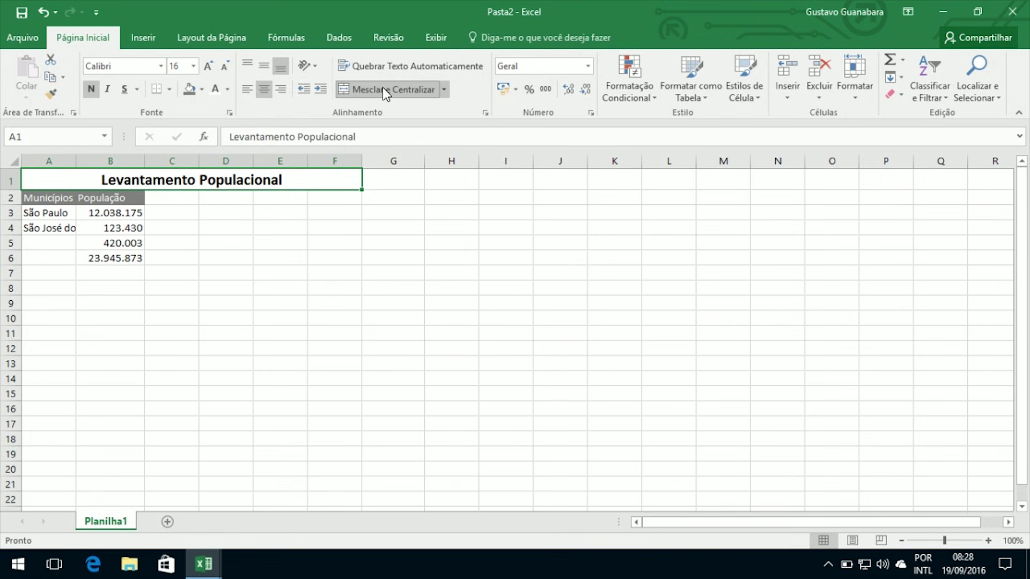
{"action": "left_click", "coordinate": [444, 90]}
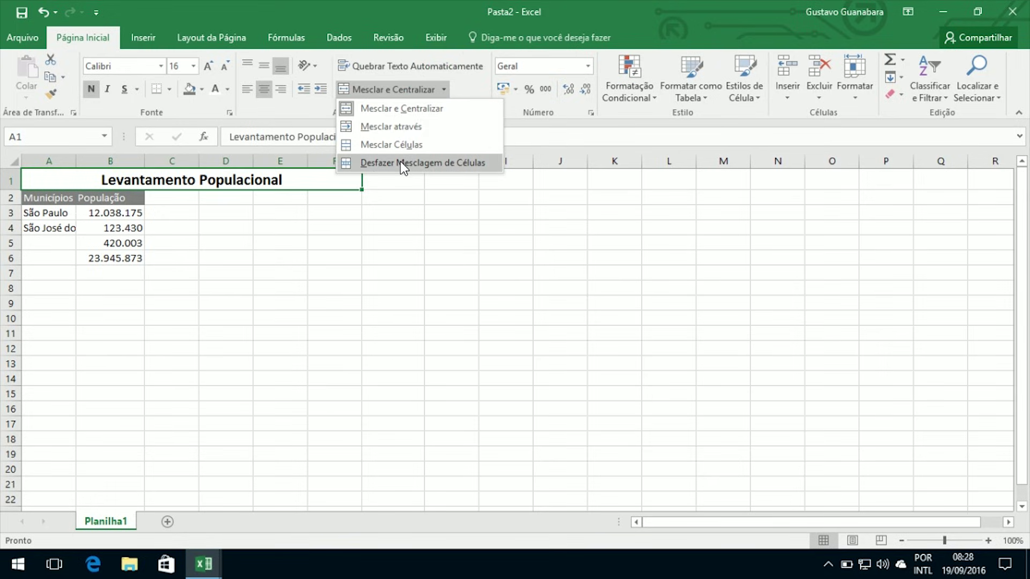
{"action": "left_click", "coordinate": [400, 162]}
{"action": "left_click", "coordinate": [292, 256]}
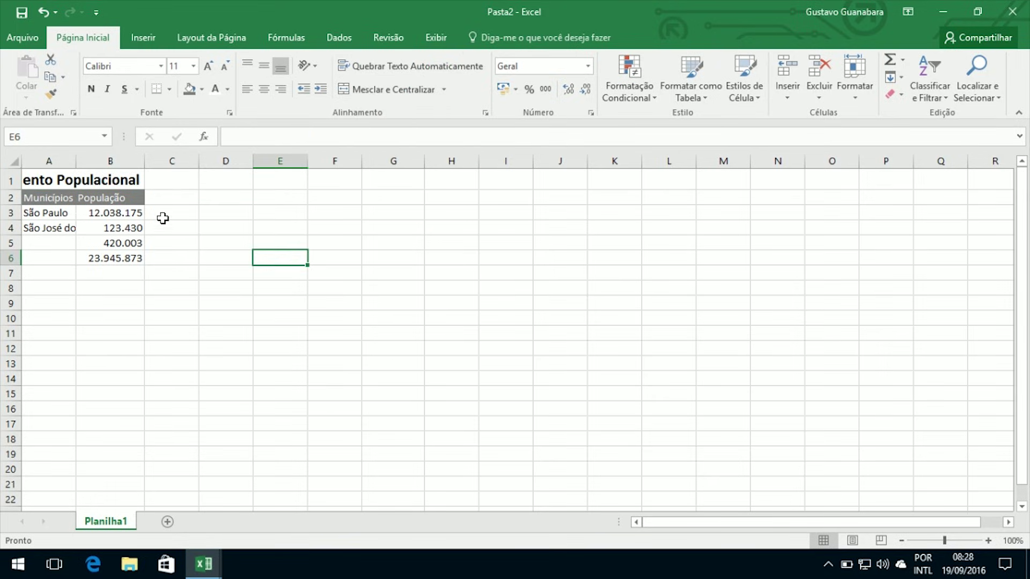
Step: Compare left and center horizontal alignment for the title in A1, leaving it left-aligned
{"action": "left_click", "coordinate": [48, 181]}
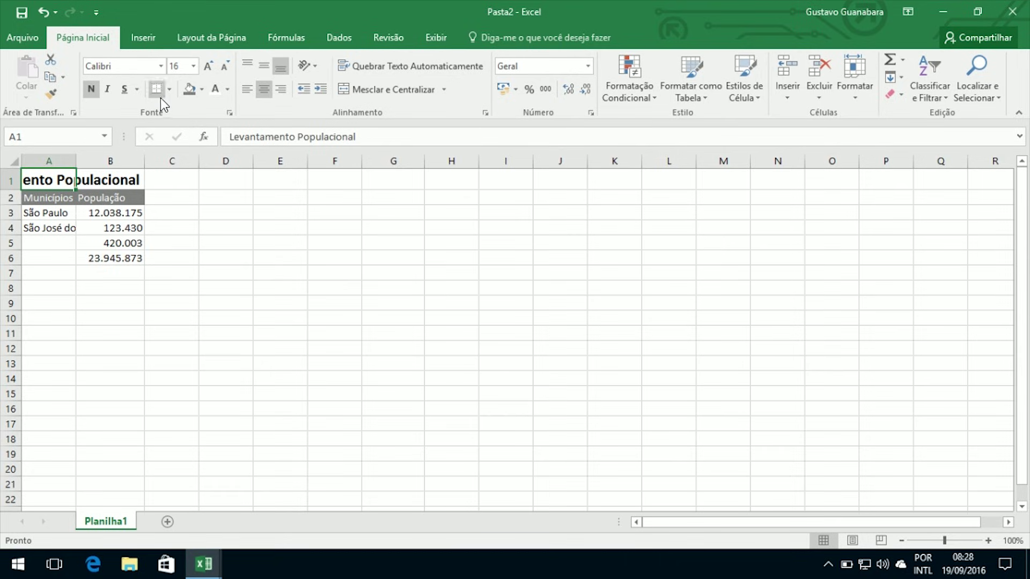
{"action": "left_click", "coordinate": [244, 90]}
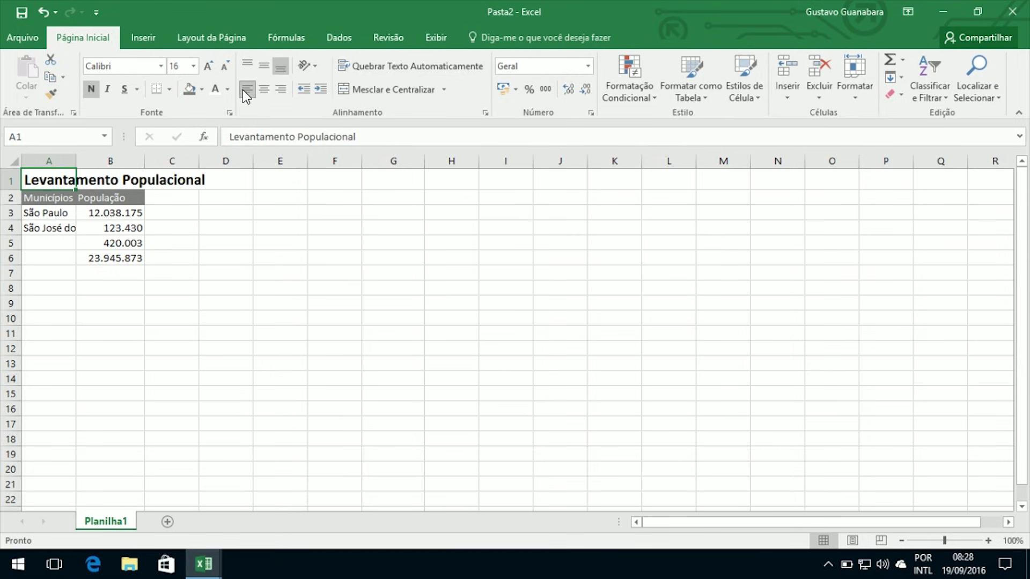
{"action": "left_click", "coordinate": [263, 89]}
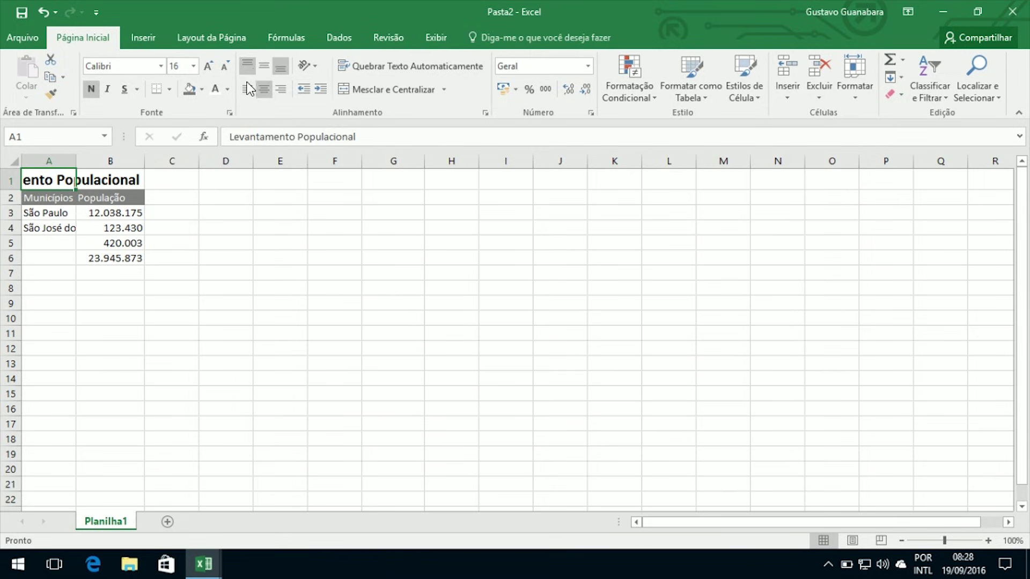
{"action": "left_click", "coordinate": [245, 88]}
{"action": "left_click", "coordinate": [132, 293]}
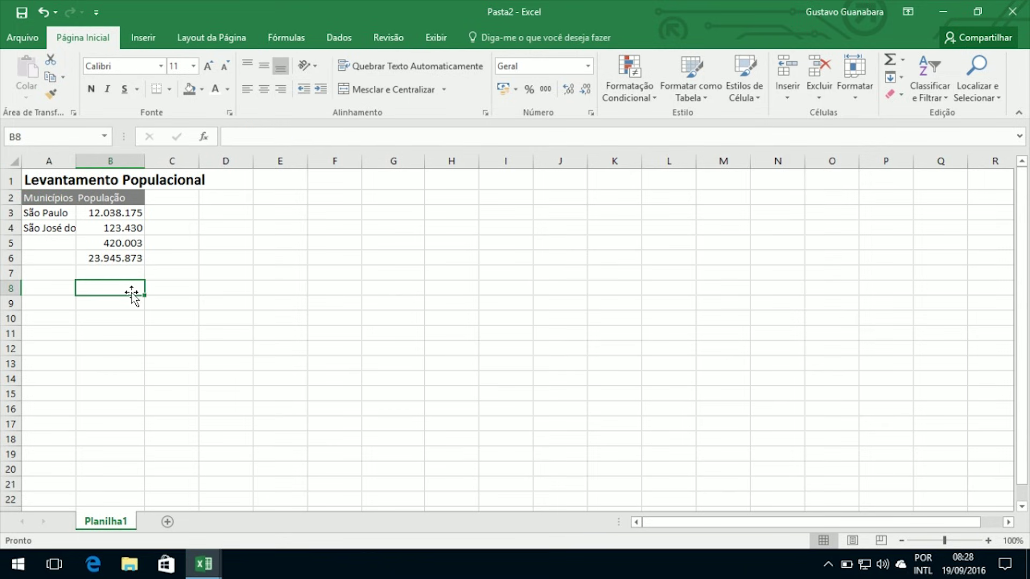
Step: Step back and forth through the individual cells of row 1 to examine how the unmerged title spans them
{"action": "left_click", "coordinate": [58, 179]}
{"action": "key", "text": "Right"}
{"action": "key", "text": "Right"}
{"action": "key", "text": "Right"}
{"action": "key", "text": "Left"}
{"action": "key", "text": "Left"}
{"action": "key", "text": "Left"}
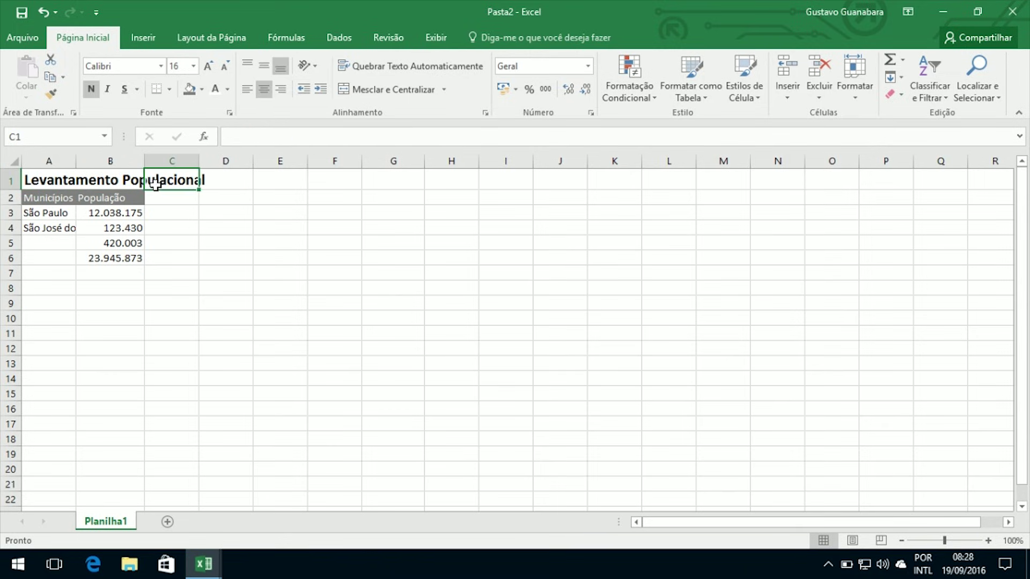
{"action": "key", "text": "Right"}
{"action": "key", "text": "Right"}
{"action": "key", "text": "Right"}
{"action": "key", "text": "Right"}
{"action": "key", "text": "Left"}
{"action": "key", "text": "Left"}
{"action": "key", "text": "Left"}
Step: Merge cells A1 through F1 without automatic centering, and center the title horizontally as a separate setting
{"action": "left_click_drag", "start_coordinate": [39, 181], "coordinate": [317, 179]}
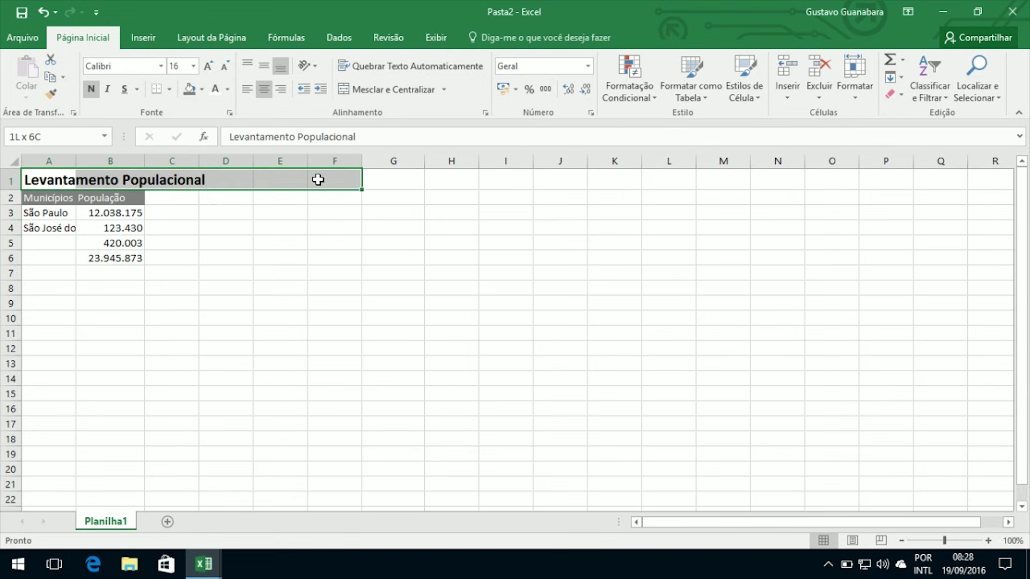
{"action": "left_click", "coordinate": [444, 89]}
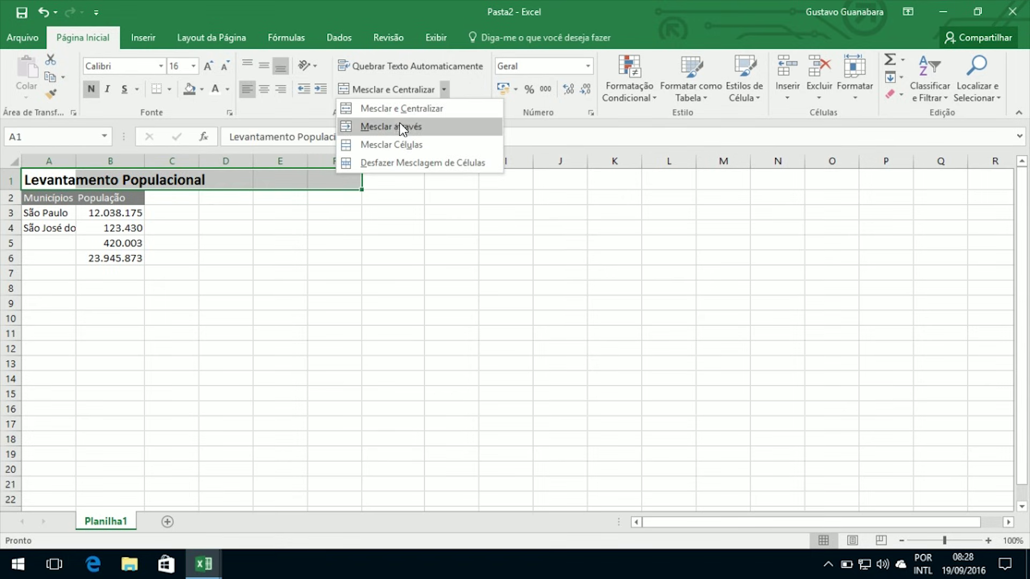
{"action": "left_click", "coordinate": [423, 144]}
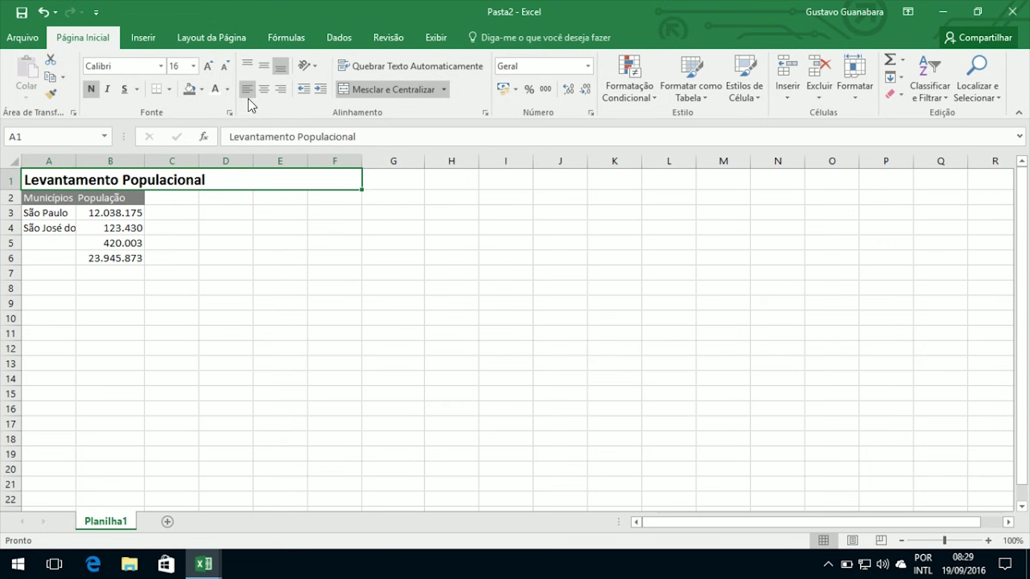
{"action": "left_click", "coordinate": [265, 89]}
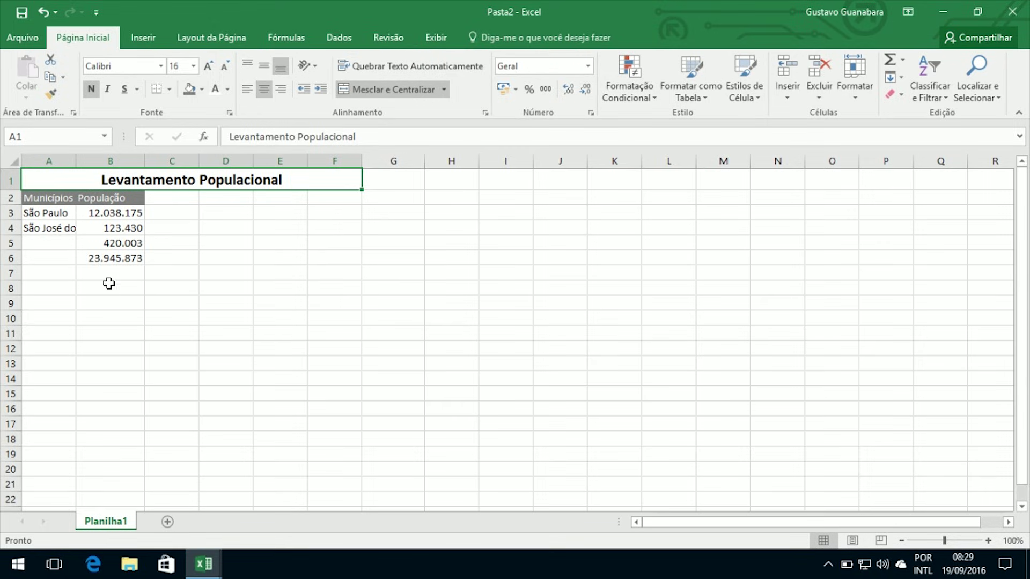
Step: Make row 1 much taller and try middle vertical alignment on the title before aligning it to the top
{"action": "left_click_drag", "start_coordinate": [14, 189], "coordinate": [14, 267]}
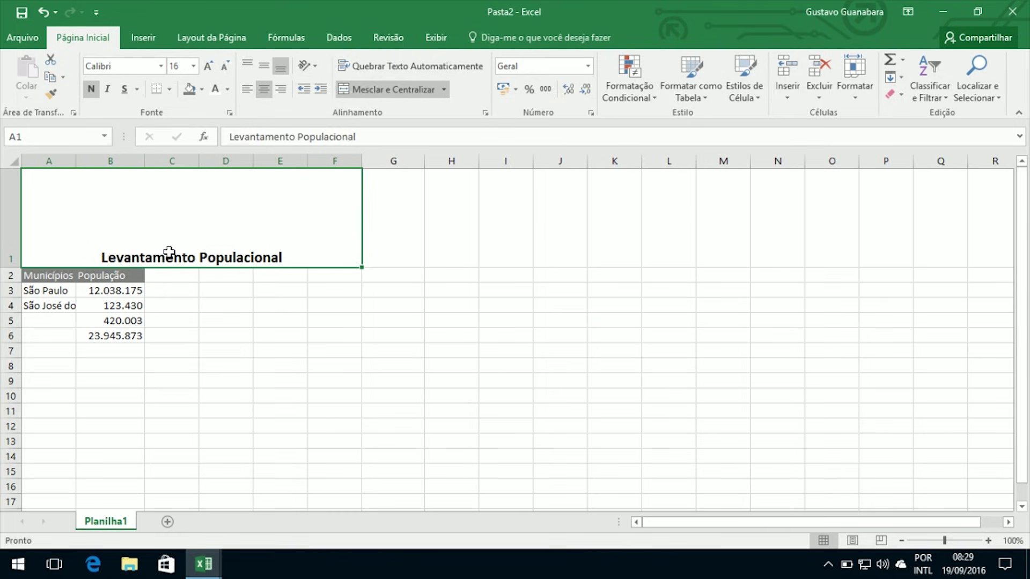
{"action": "left_click", "coordinate": [262, 68]}
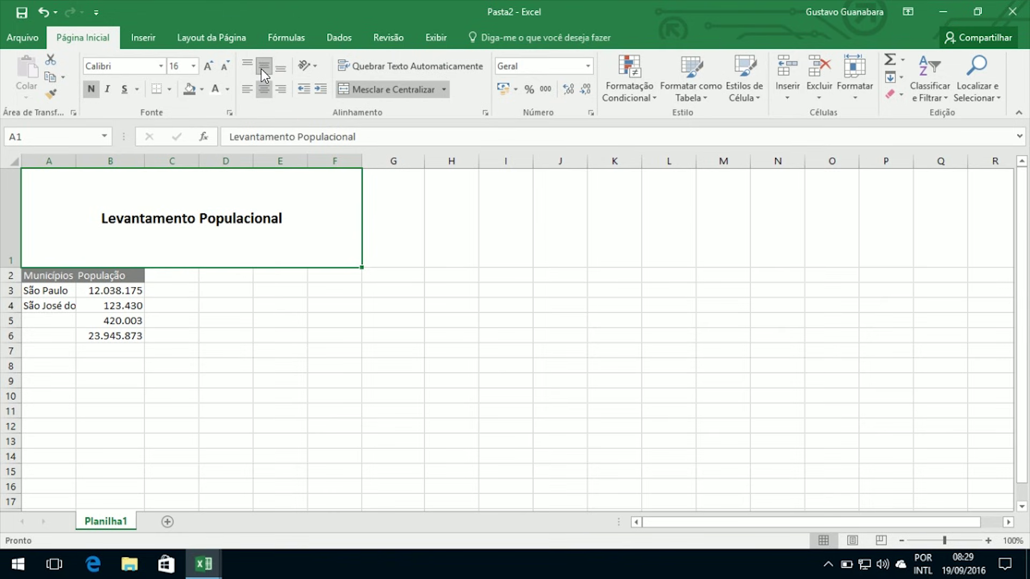
{"action": "left_click", "coordinate": [241, 65]}
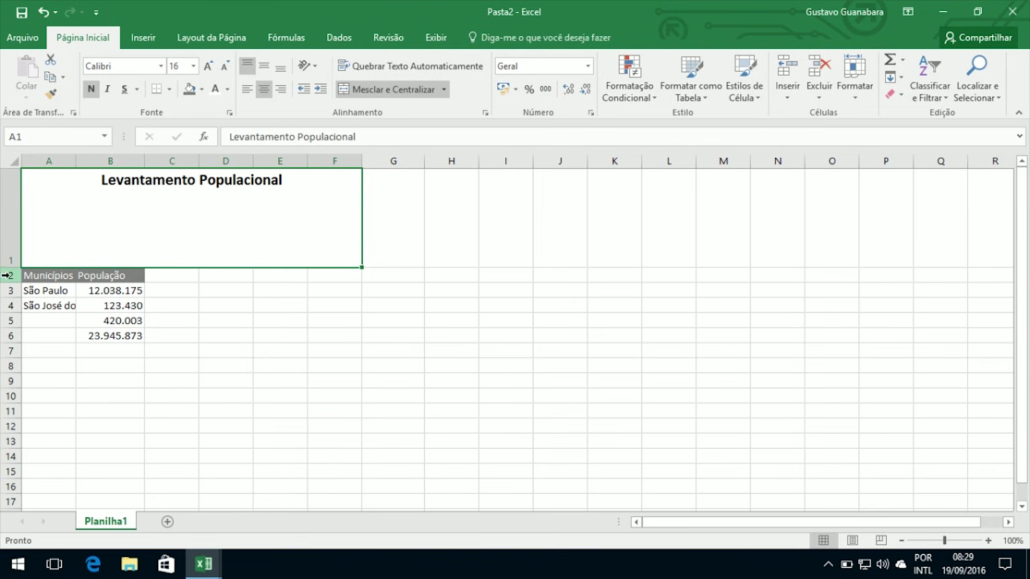
Step: AutoFit the height of row 1 to the title text
{"action": "left_click", "coordinate": [346, 308]}
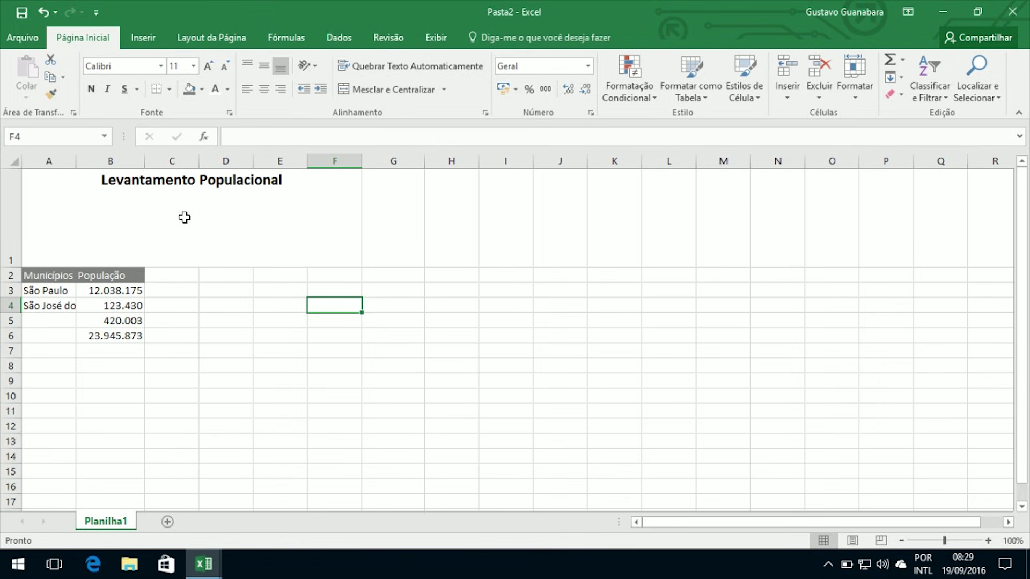
{"action": "double_click", "coordinate": [13, 266]}
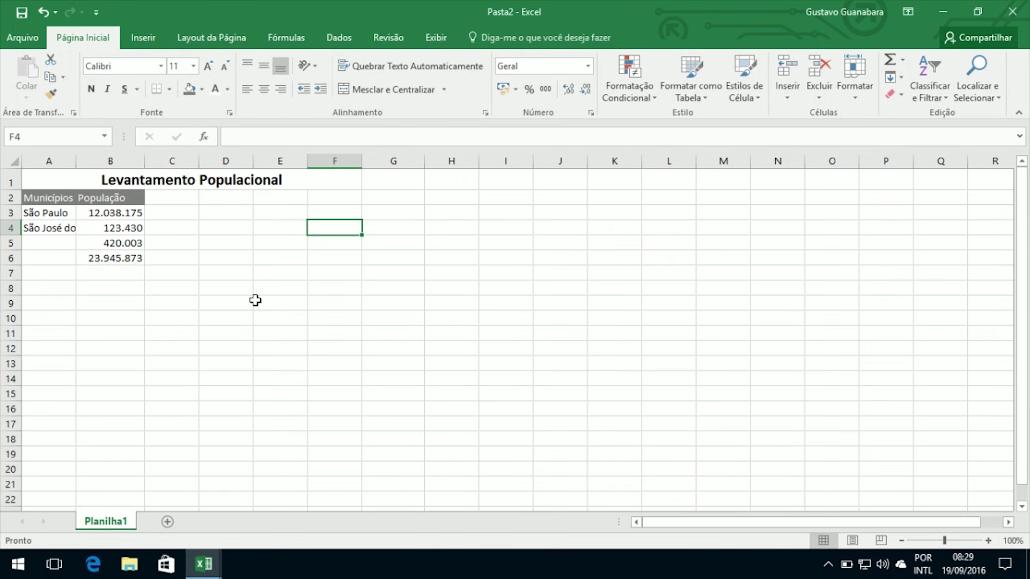